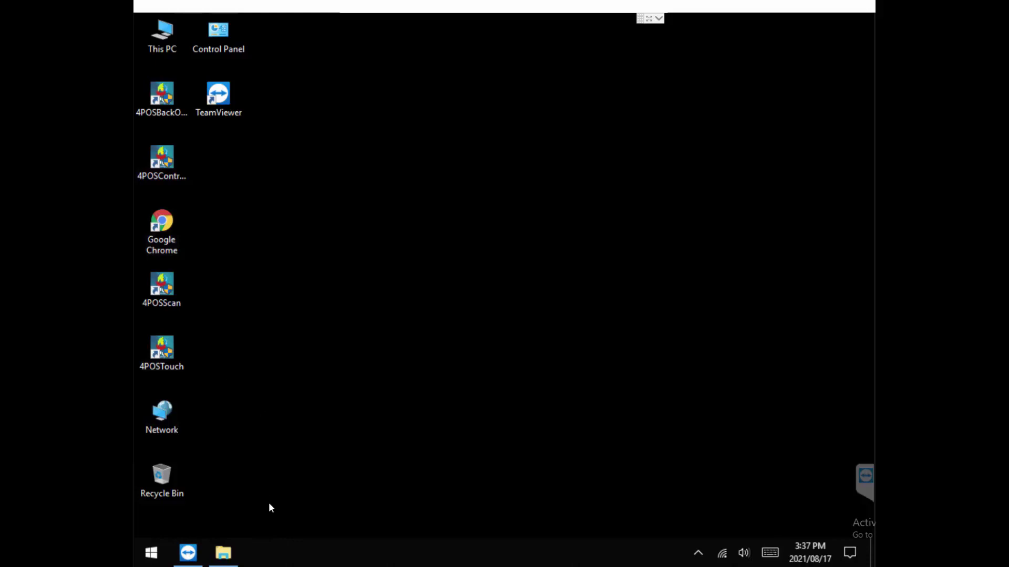
Step: Open Task Manager, launch 4POSTouch while checking its running processes, and close Task Manager
right_click(308, 557)
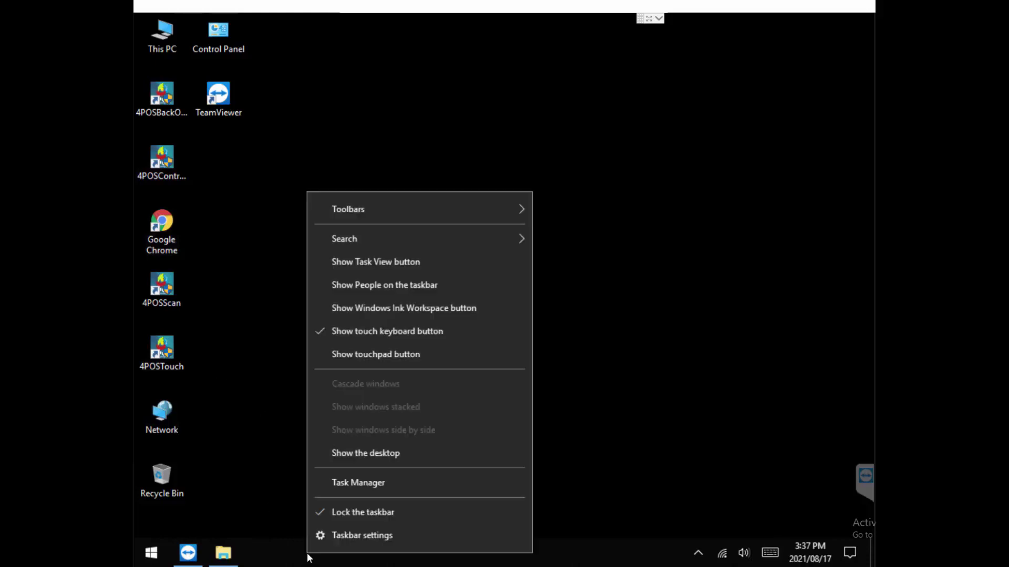
left_click(395, 484)
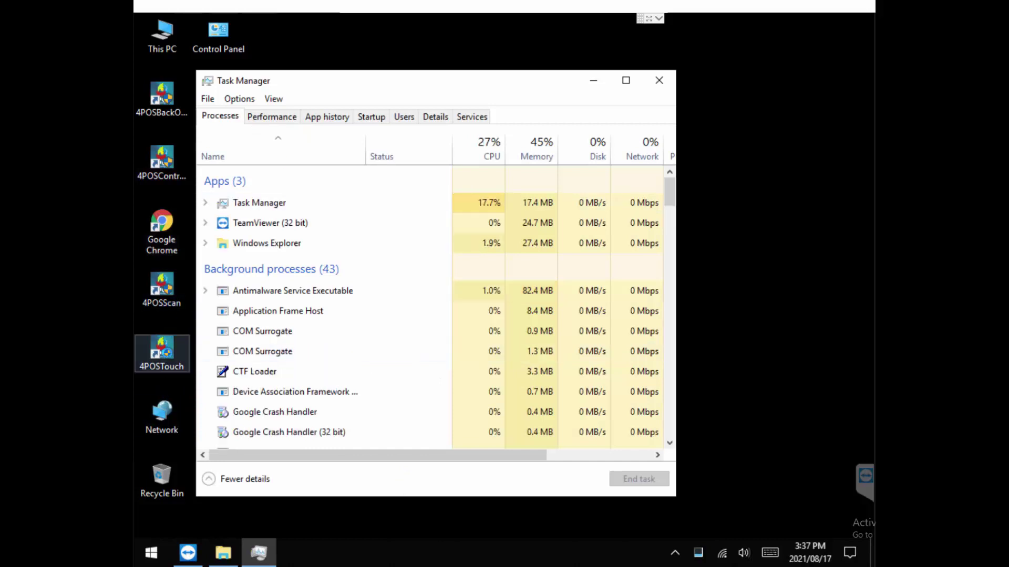
double_click(162, 351)
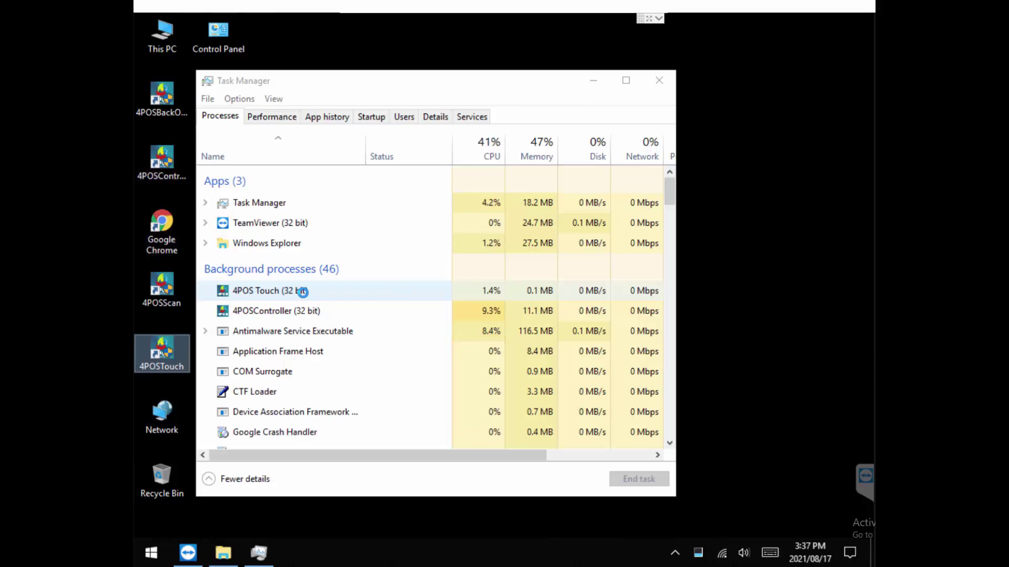
left_click(531, 358)
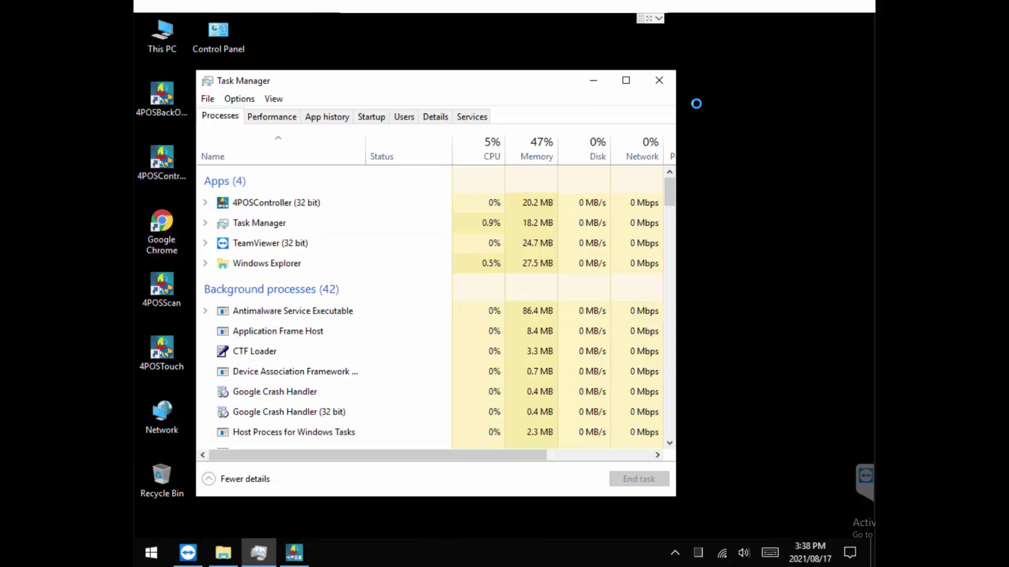
left_click(660, 80)
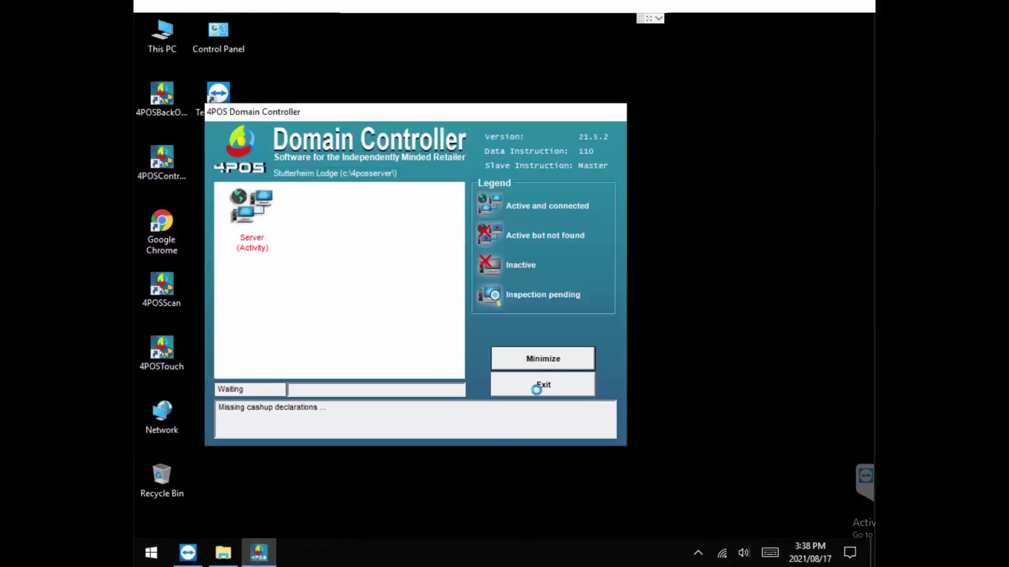
Step: Exit the 4POS Domain Controller and confirm closing it
left_click(536, 389)
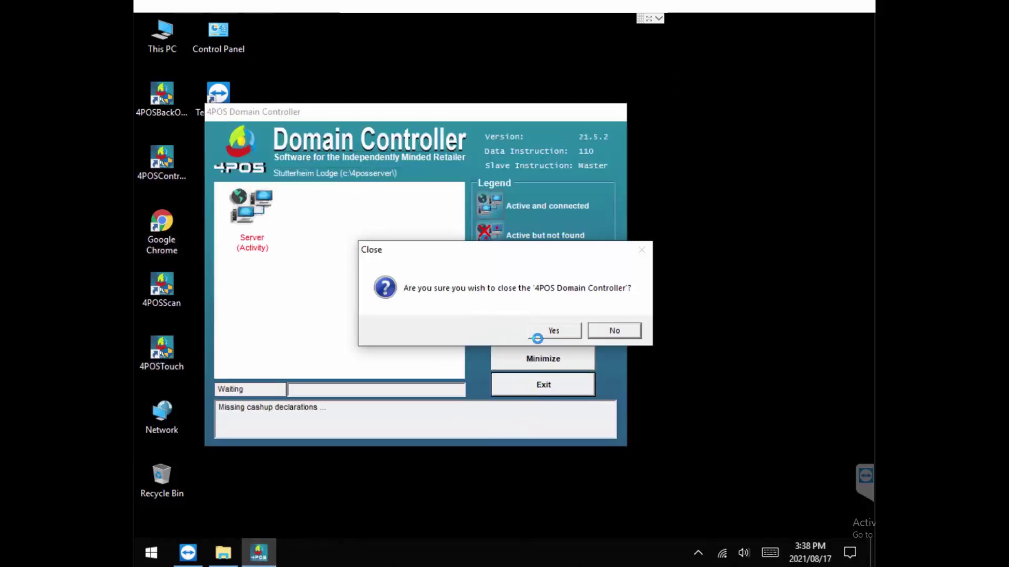
left_click(549, 330)
left_click(430, 322)
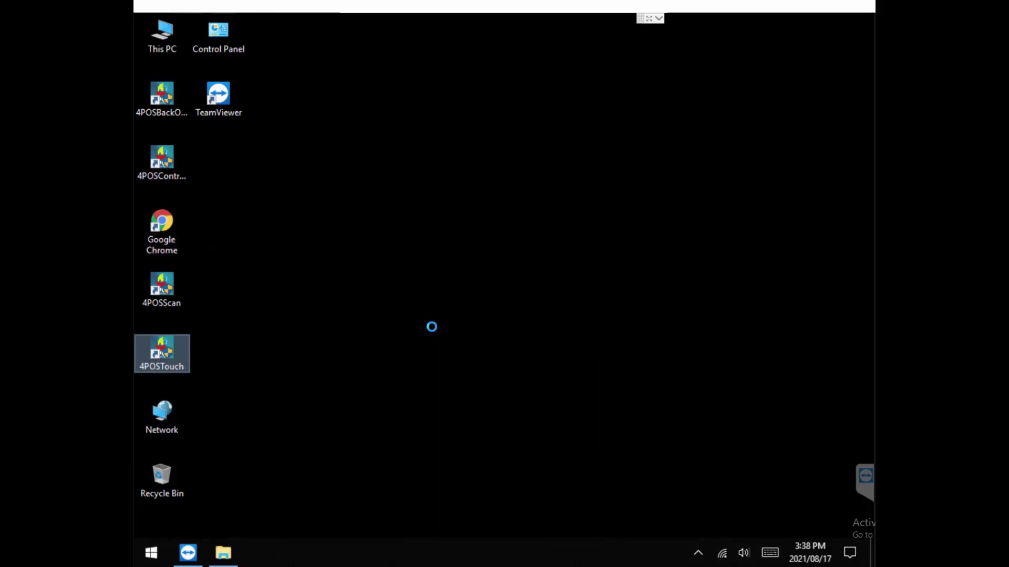
Step: Open the C:\4POS folder in a maximized File Explorer window and sort its contents by type
left_click(222, 553)
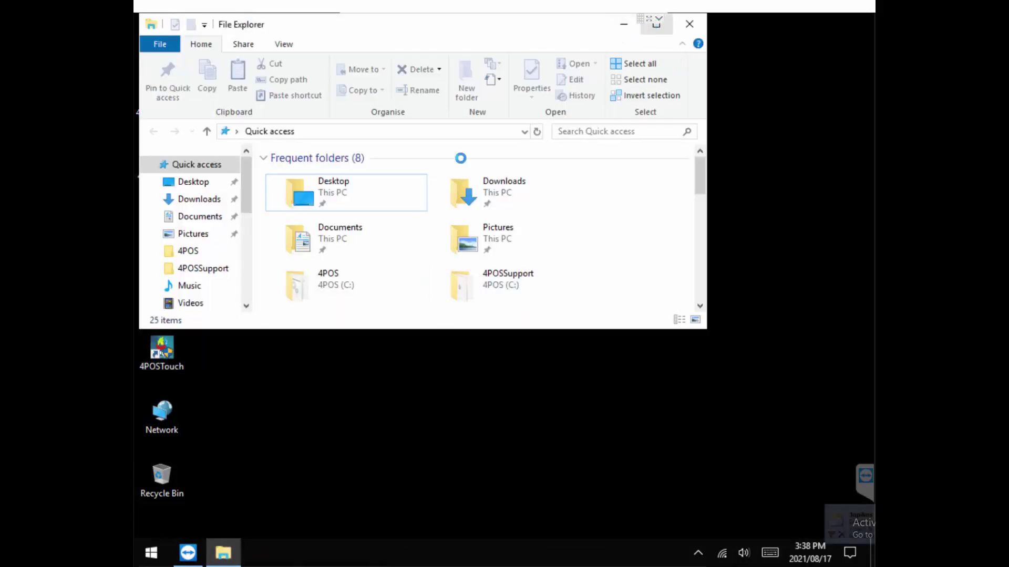
left_click(657, 25)
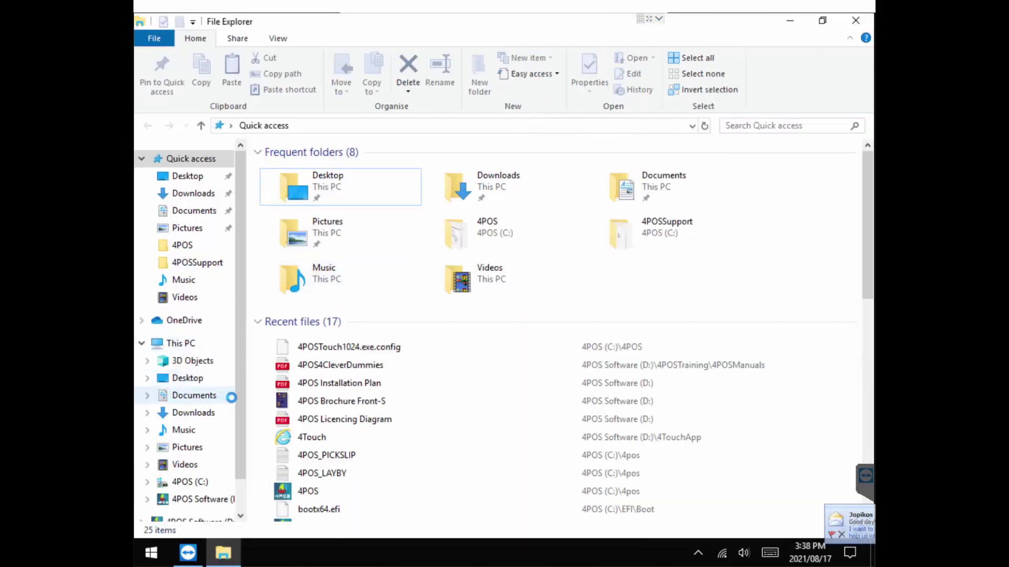
left_click(184, 482)
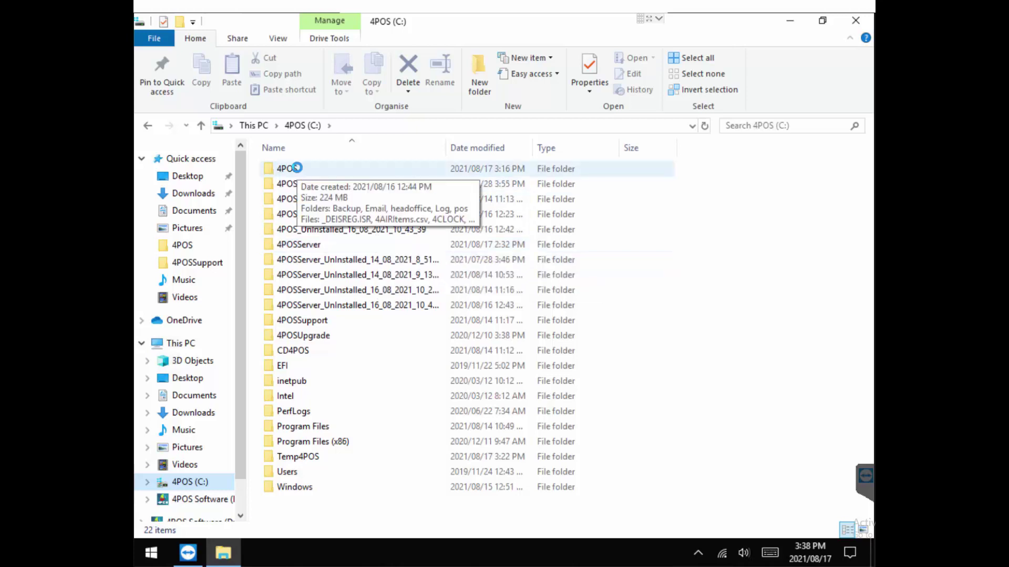
double_click(296, 168)
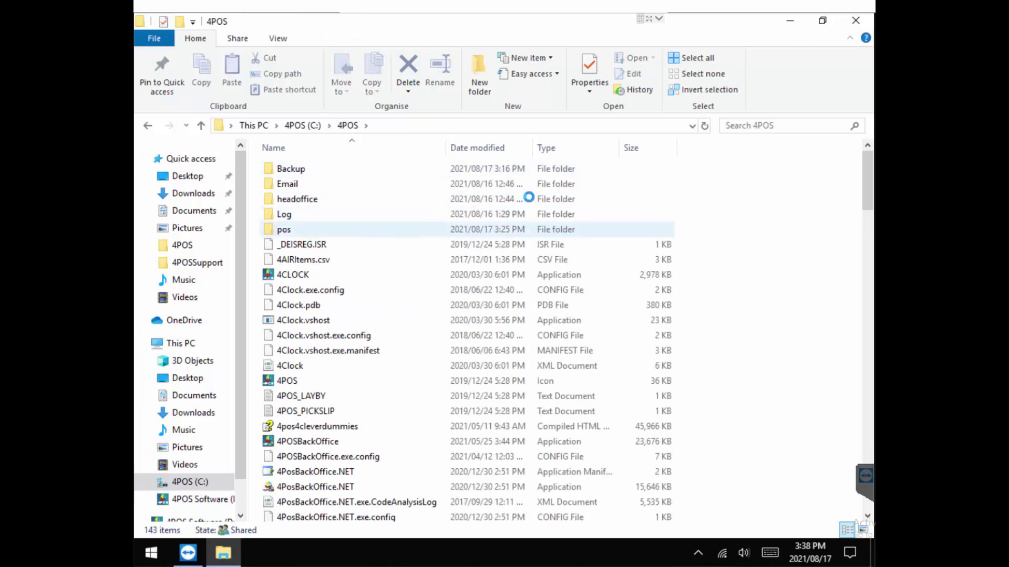
left_click(566, 148)
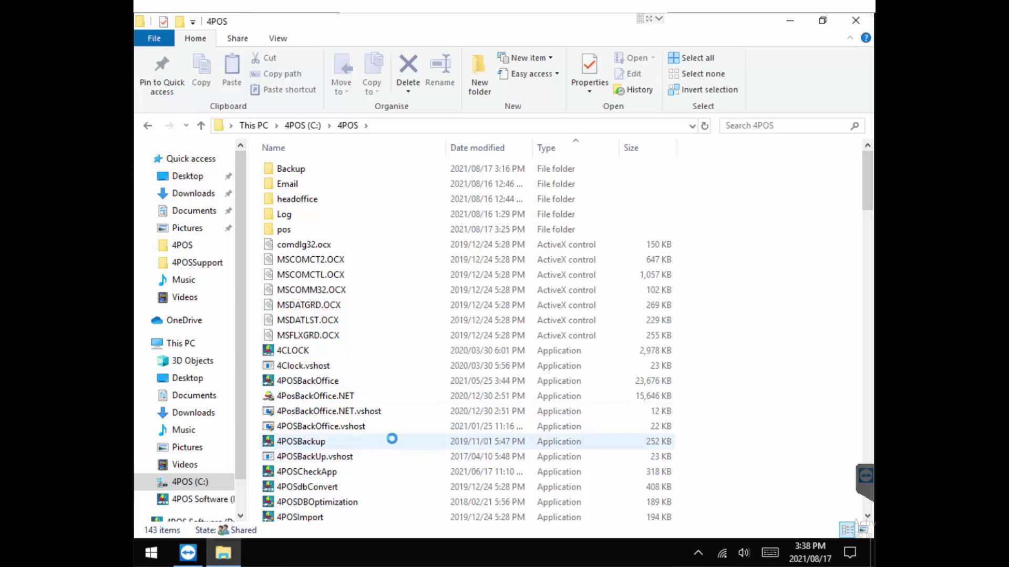
Step: Run 4POSBackup from the 4POS folder to back up the data and dismiss its completion message
left_click_drag(866, 201, 860, 234)
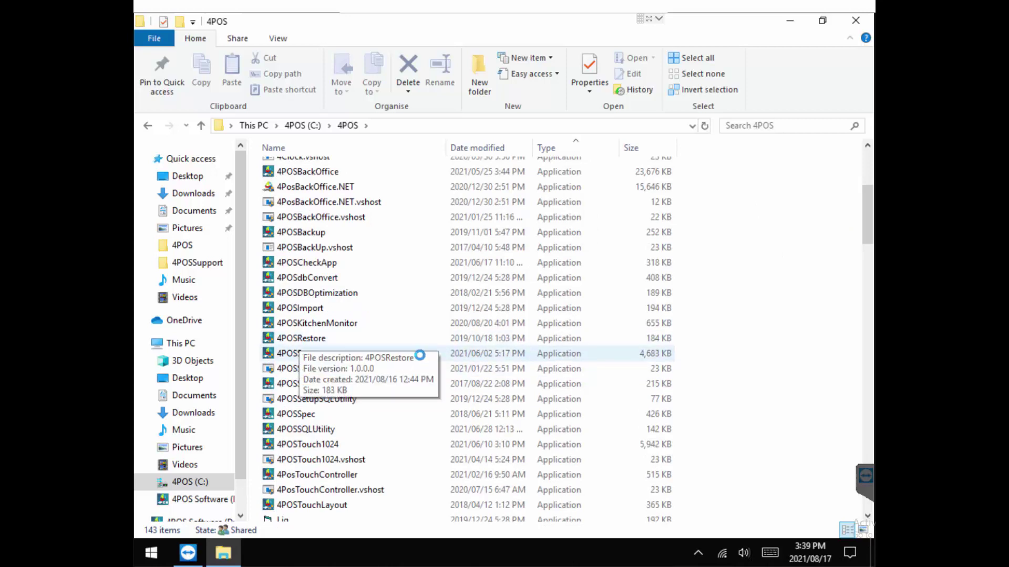
left_click(306, 232)
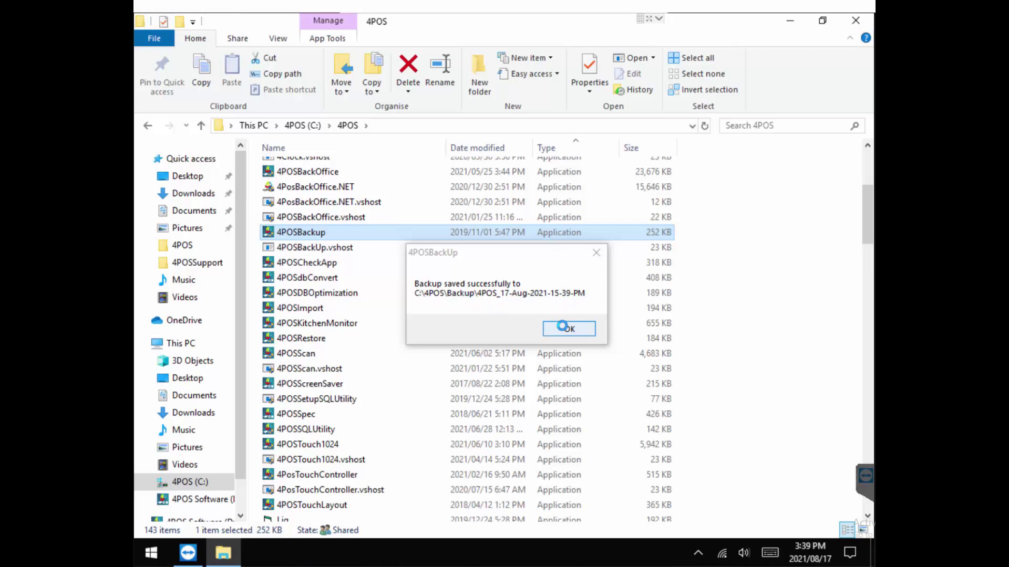
left_click(563, 327)
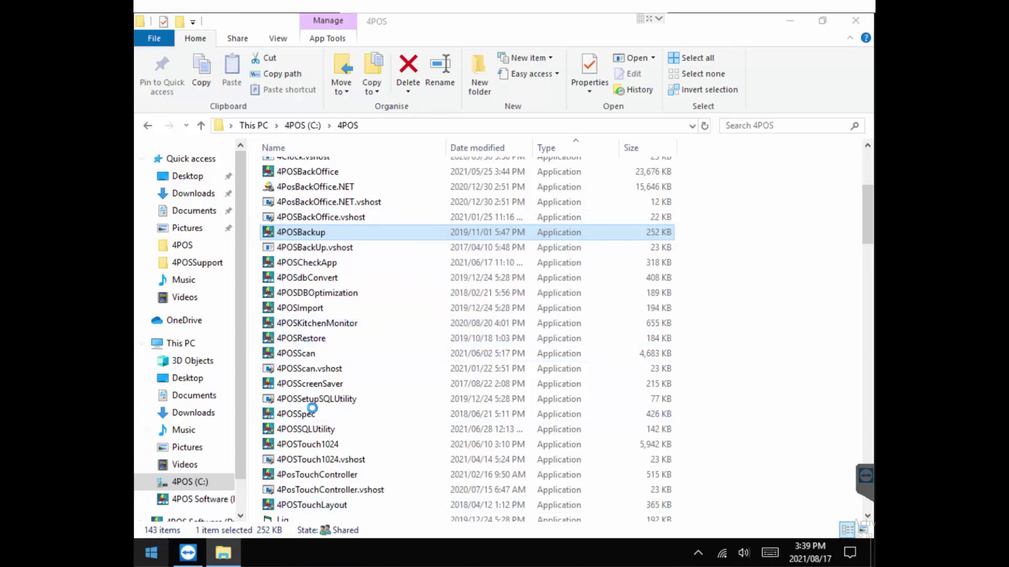
Step: Open Control Panel by entering "control" as the folder path and go to Programs and Features
left_click(398, 125)
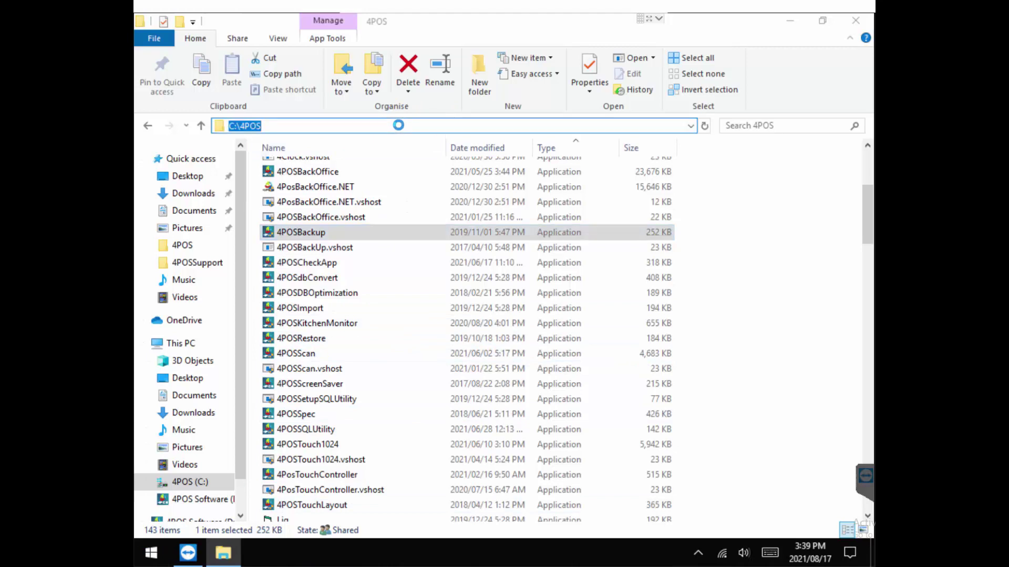
type("control")
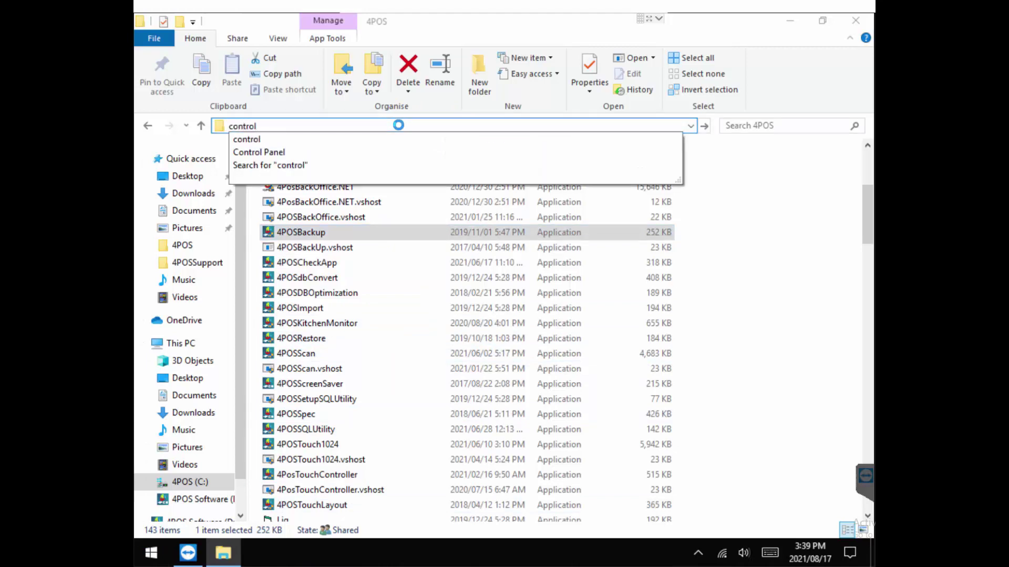
key("Return")
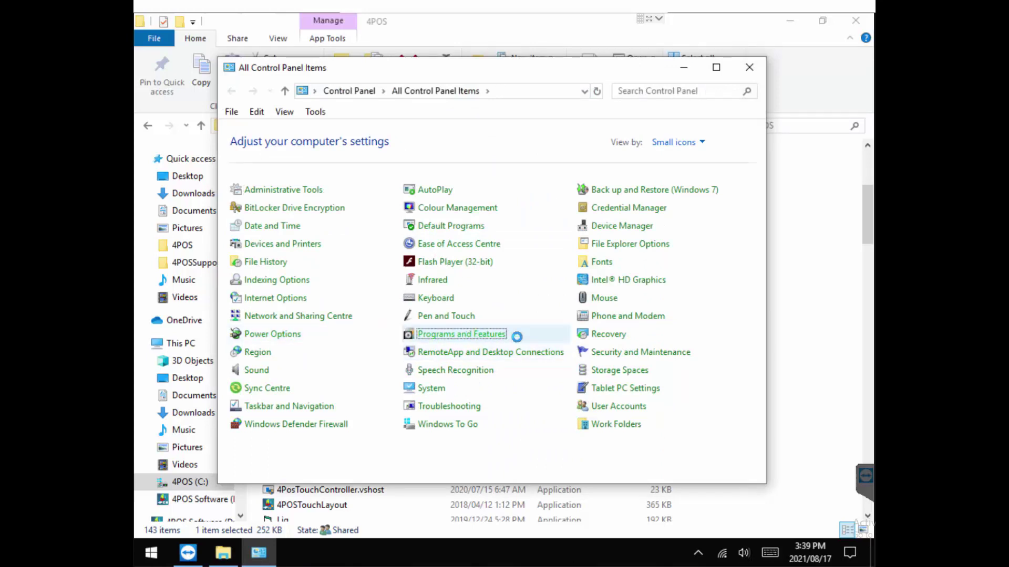
left_click(555, 335)
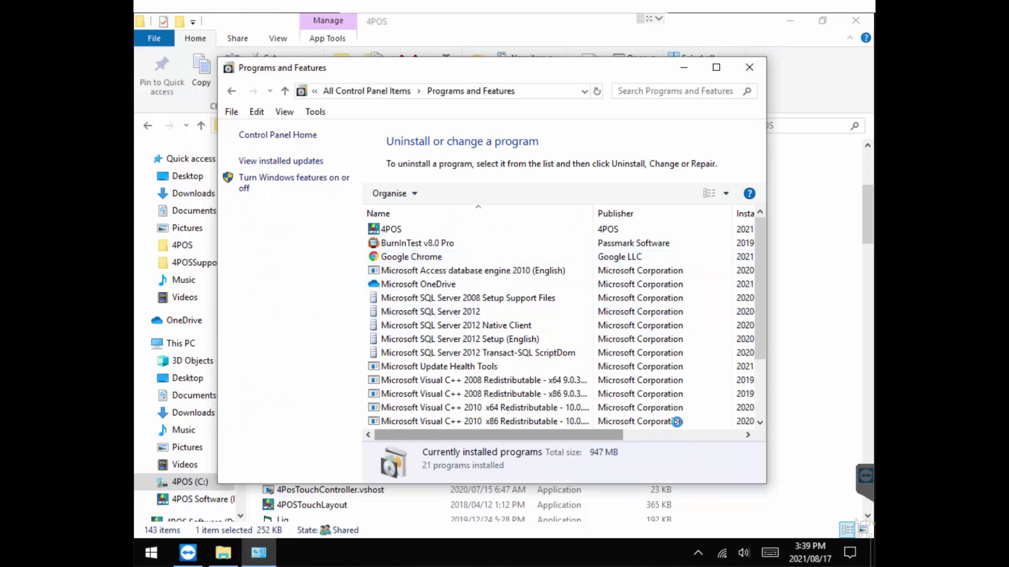
Step: Repair the 4POS installation from the installed programs list and minimize the Programs and Features window
left_click_drag(586, 435, 678, 423)
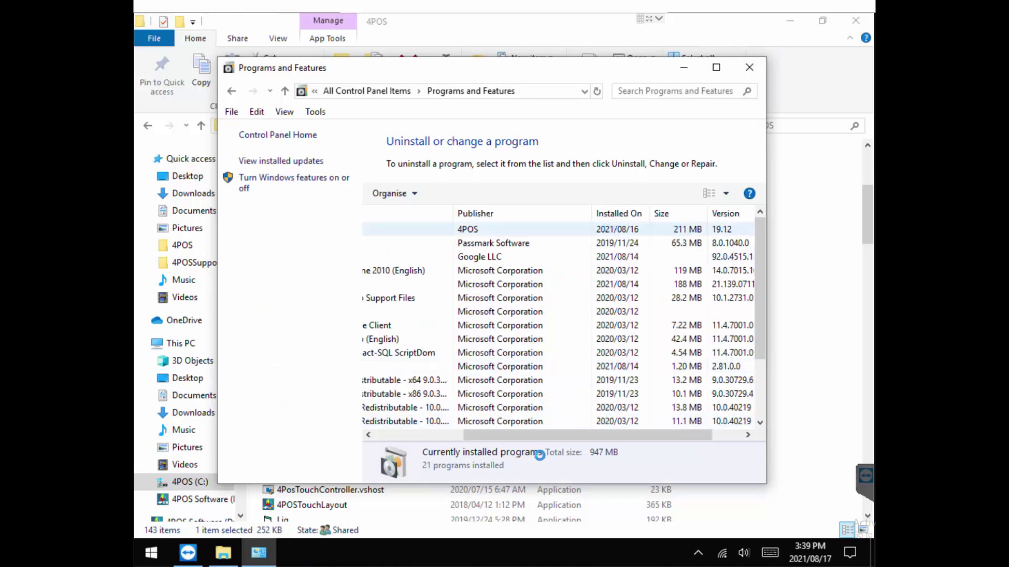
left_click_drag(559, 435, 470, 434)
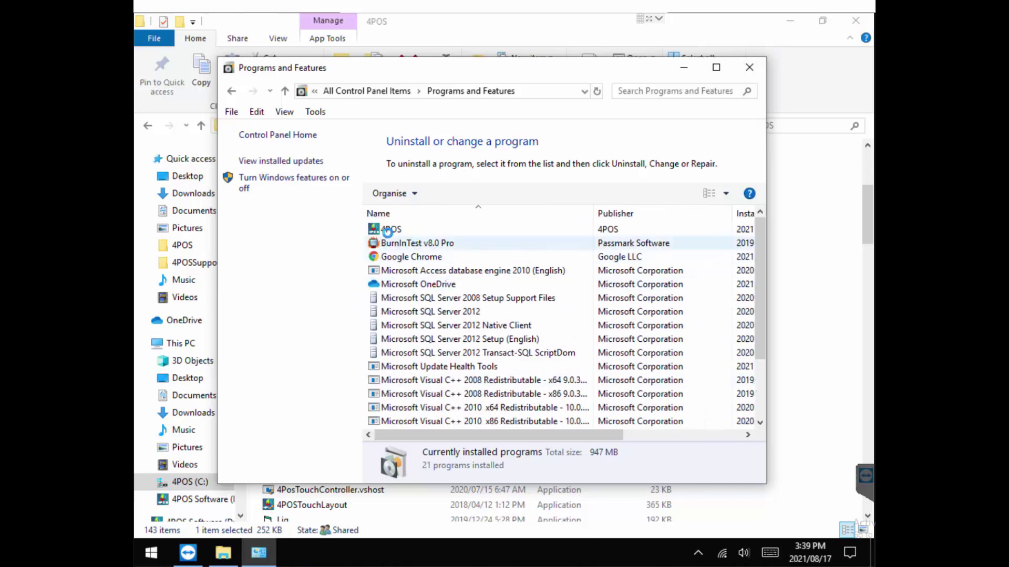
left_click(388, 229)
left_click(534, 194)
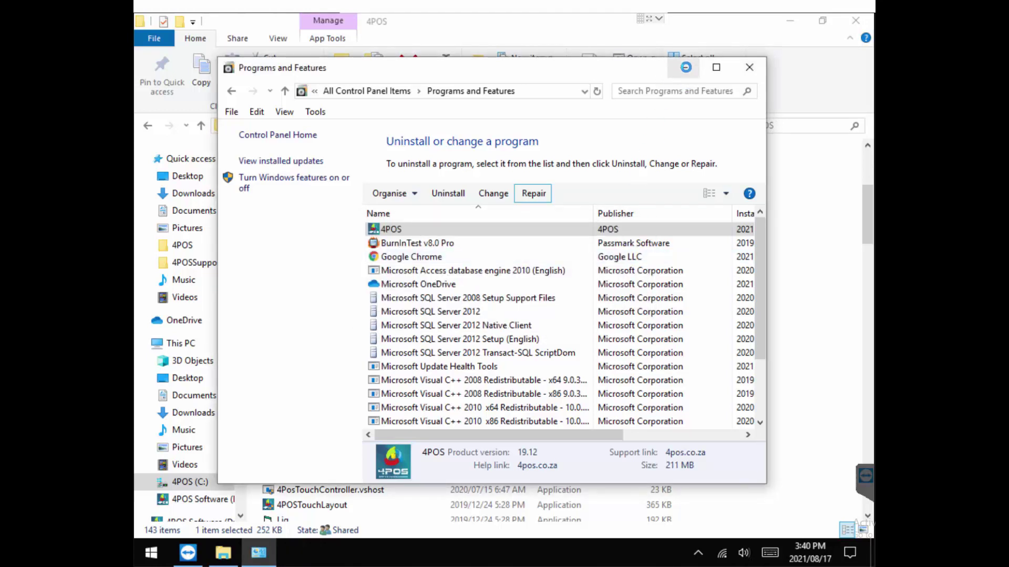
left_click(685, 67)
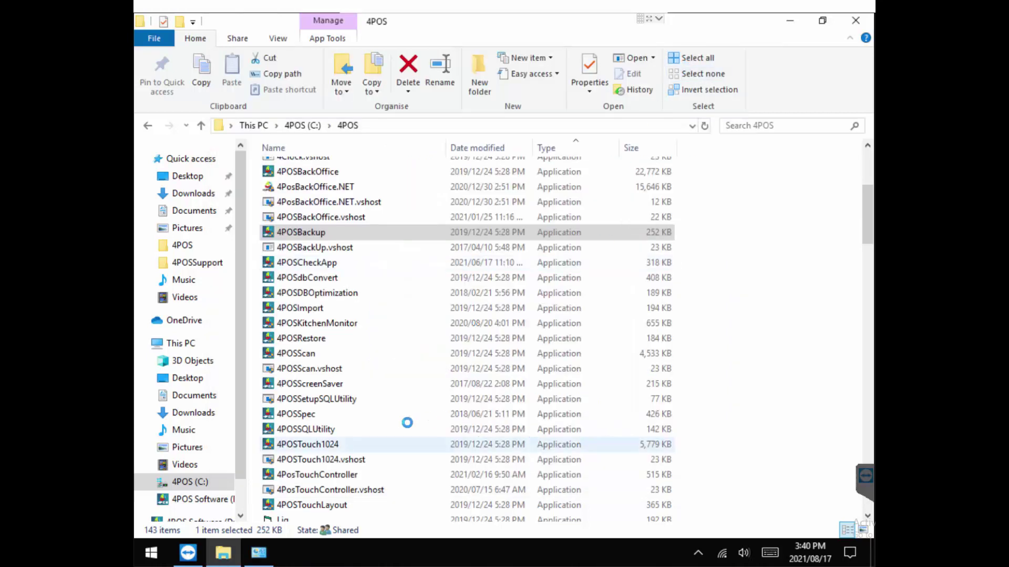
Step: Run the 4POSSqlExeUpgrades application from the C:\4POSUpgrade folder
left_click(178, 481)
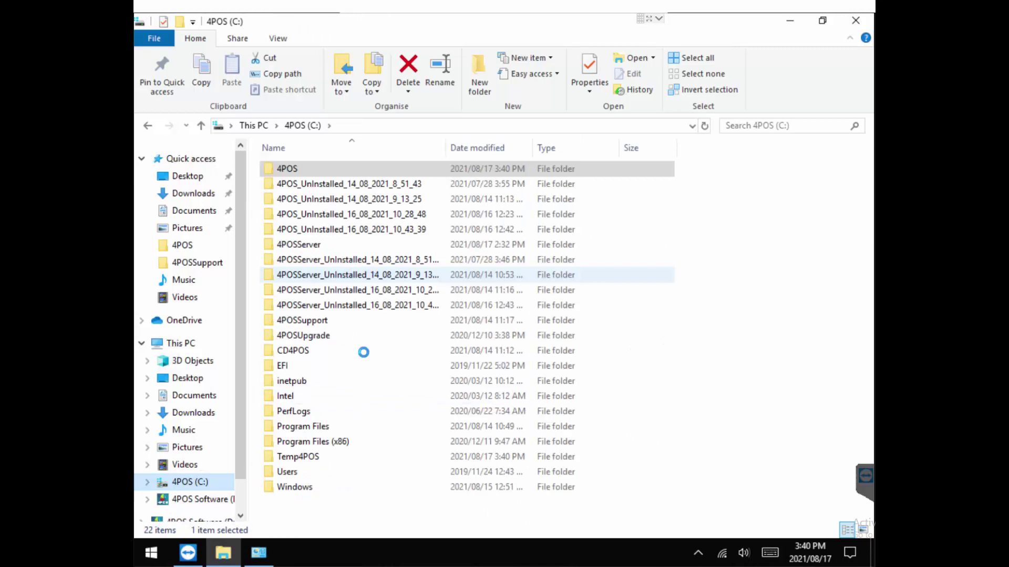
double_click(316, 335)
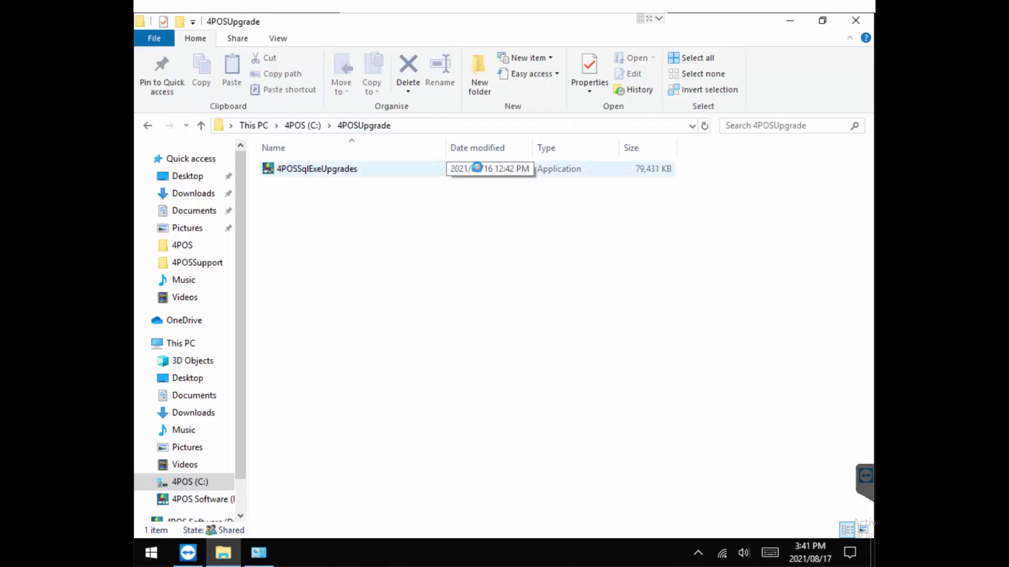
left_click(302, 168)
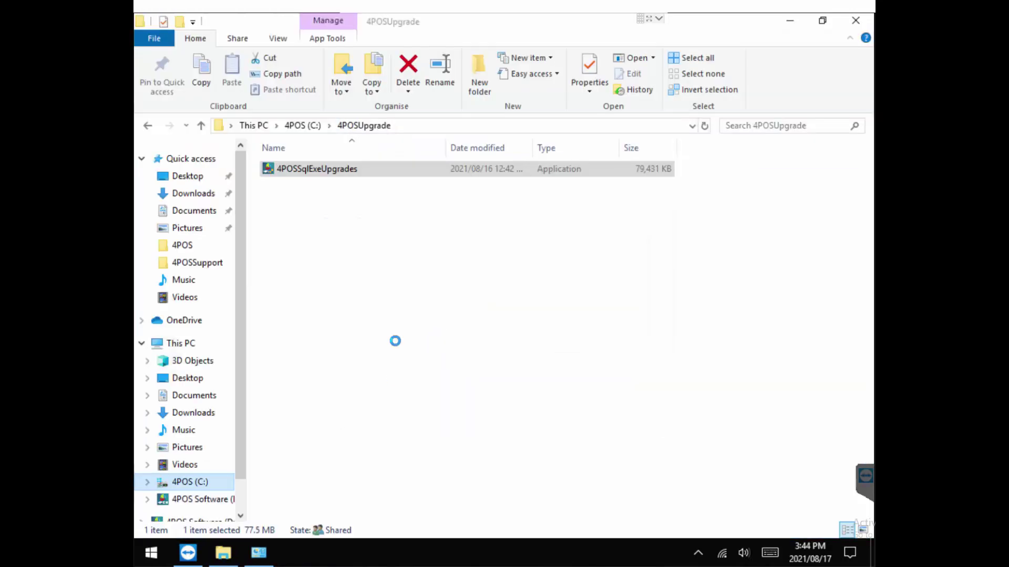
Step: Return to the C:\4POS folder and launch 4POSRestore
key("alt+Up")
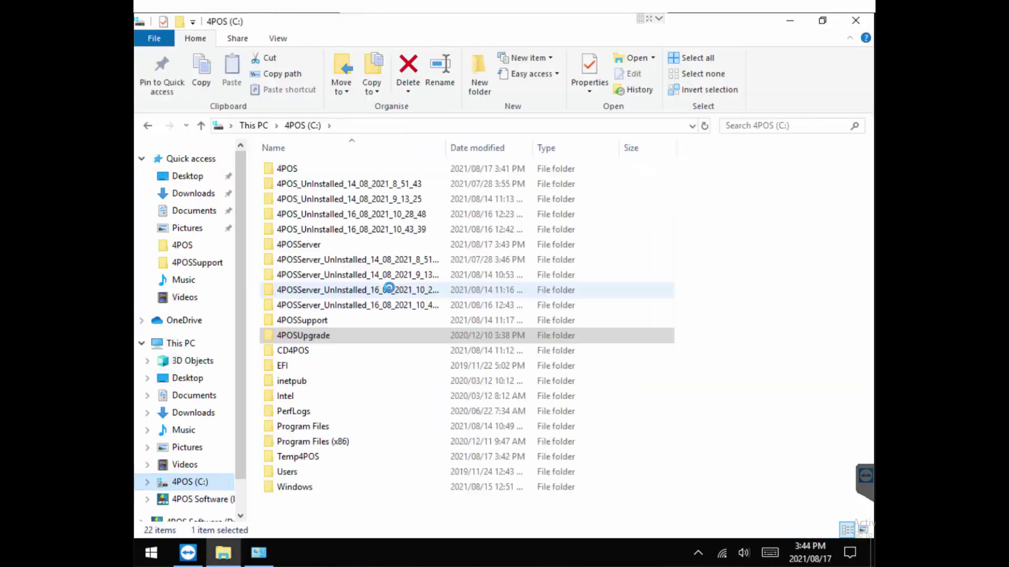
double_click(298, 169)
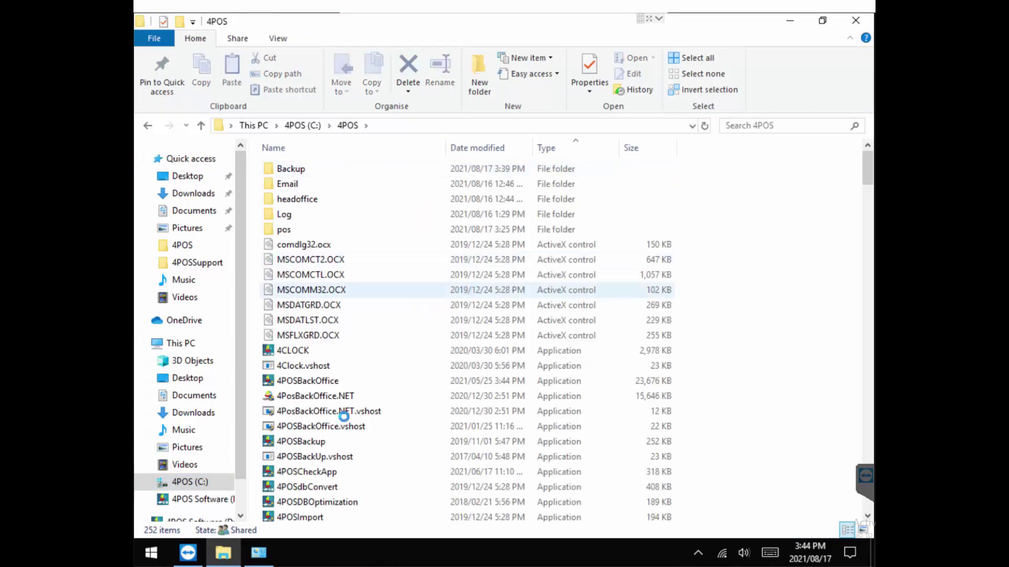
left_click(300, 487)
scroll(337, 447, "down", 1)
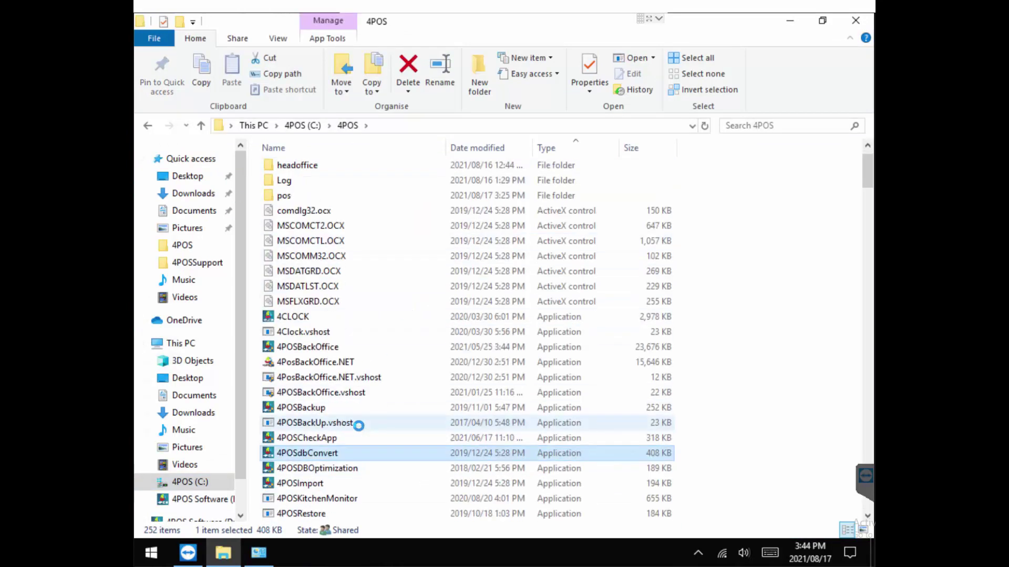
scroll(411, 430, "down", 2)
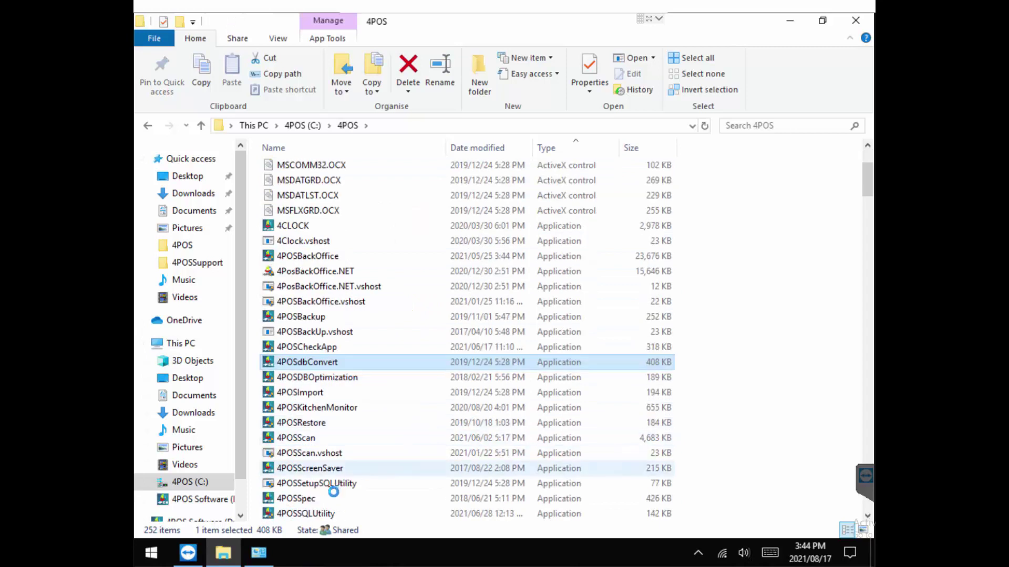
left_click(316, 423)
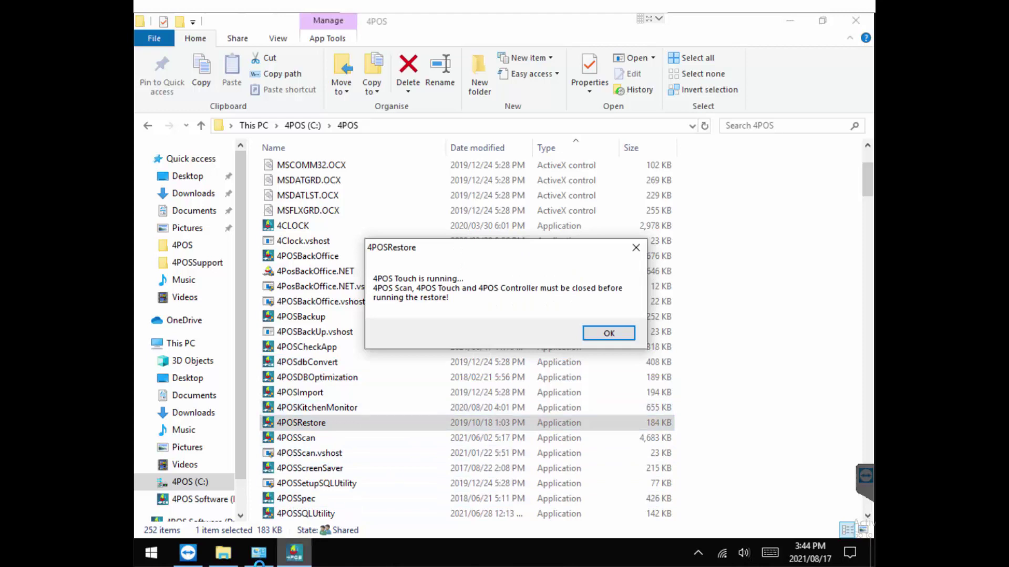
Step: Open Task Manager and end the 4POS Touch (32 bit) task
mouse_move(294, 552)
right_click(375, 546)
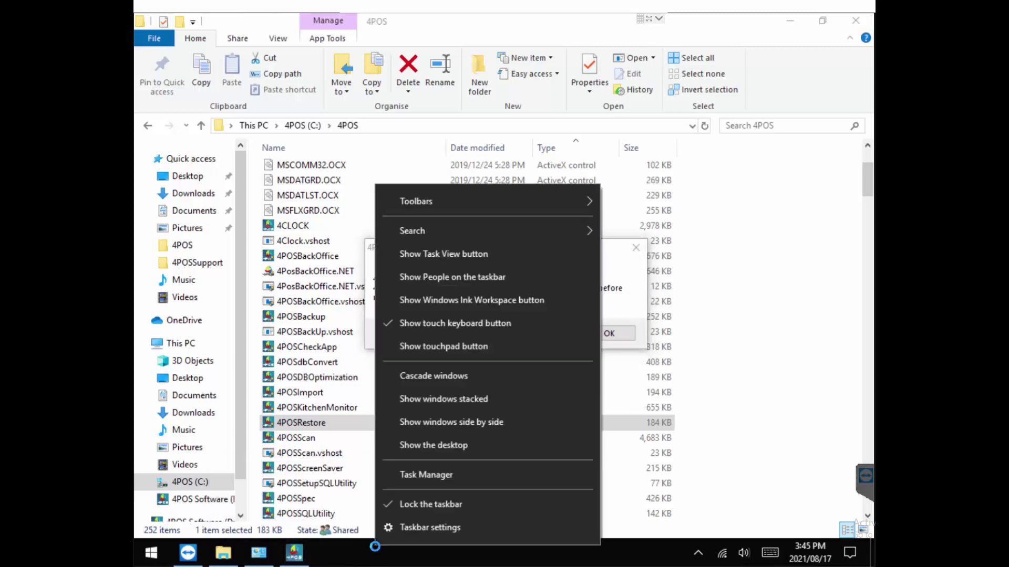
left_click(461, 474)
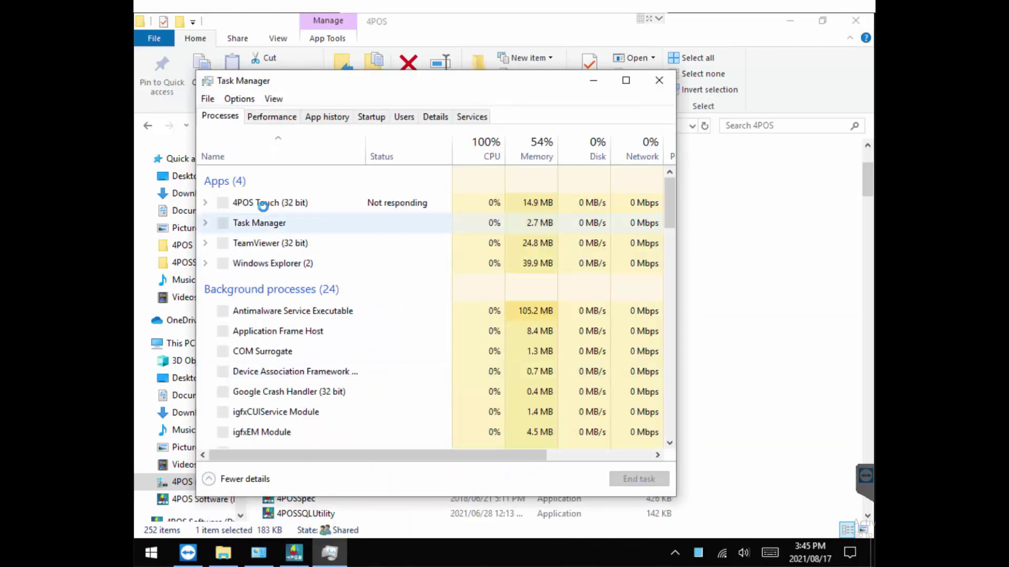
left_click(263, 205)
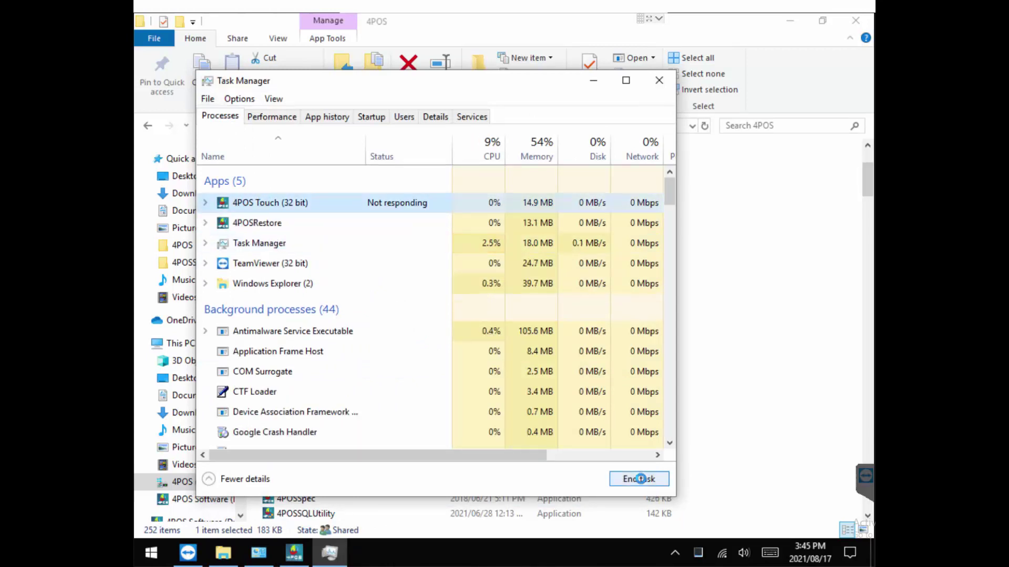
left_click(639, 478)
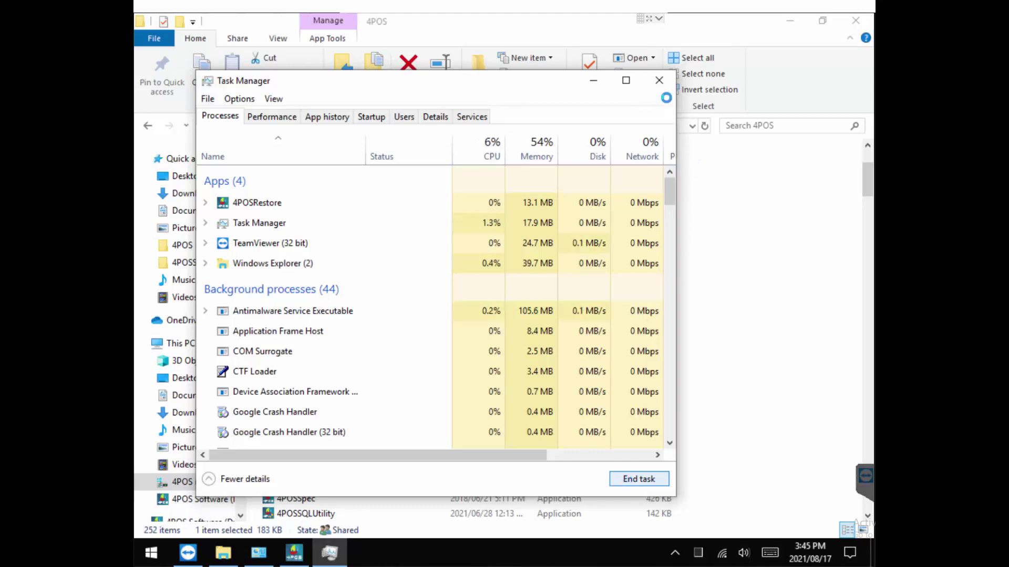
Step: Close Task Manager and restore the data from 4POS_17-Aug-2021-15-39-PM.rar in the C:\4POS\Backup folder with 4POSRestore
left_click(660, 82)
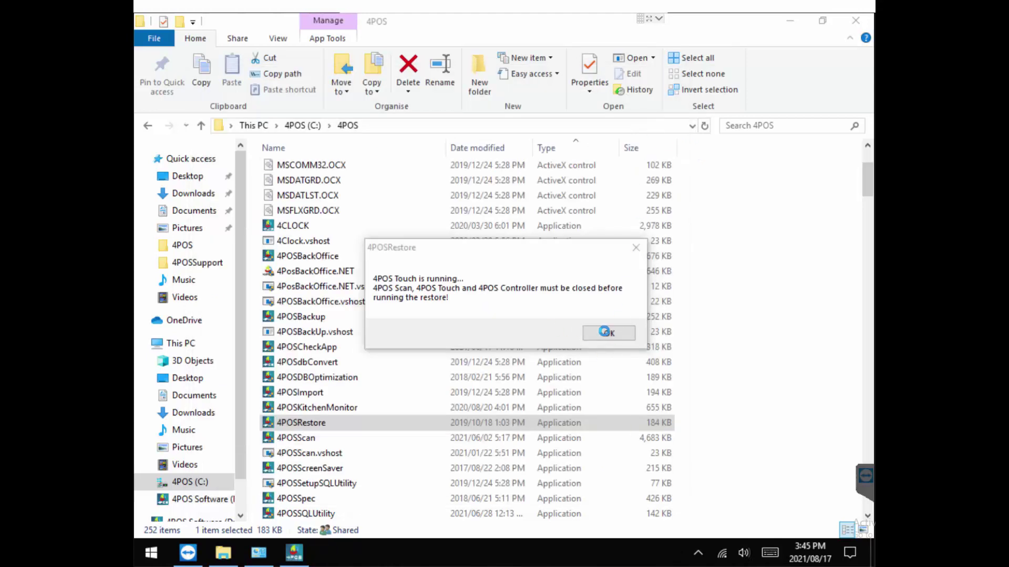
left_click(607, 331)
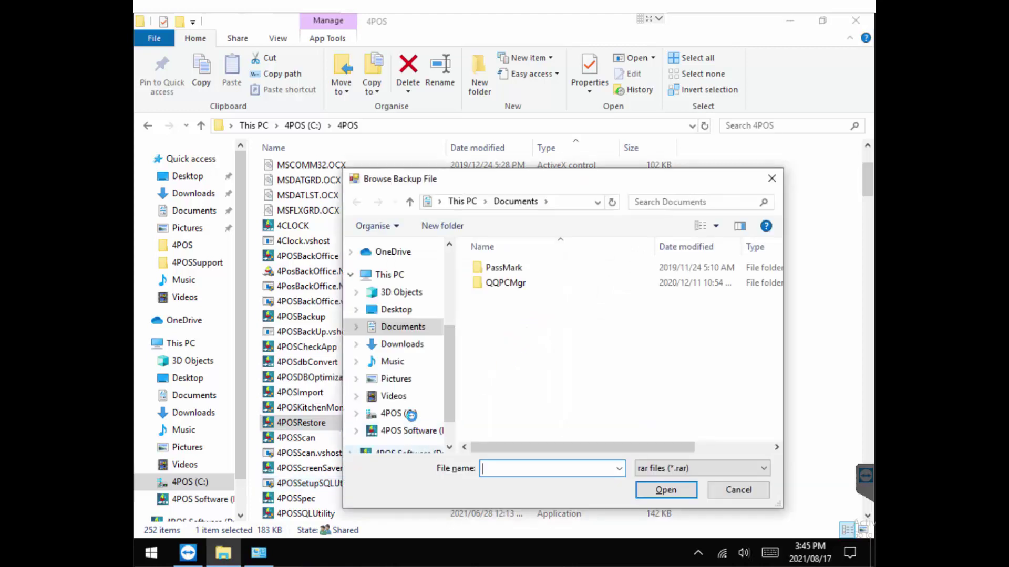
left_click(402, 413)
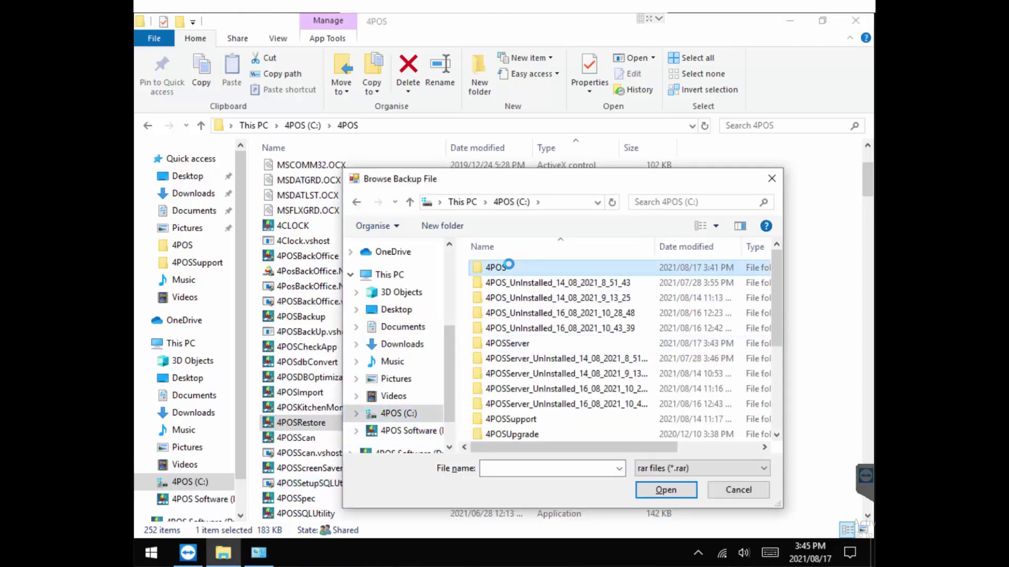
double_click(509, 268)
left_click(501, 269)
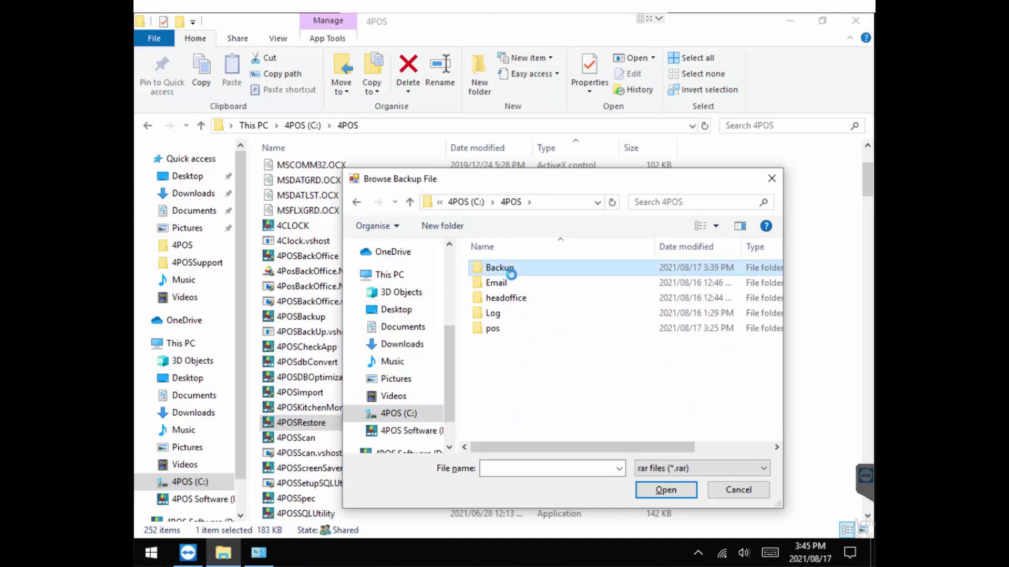
double_click(511, 273)
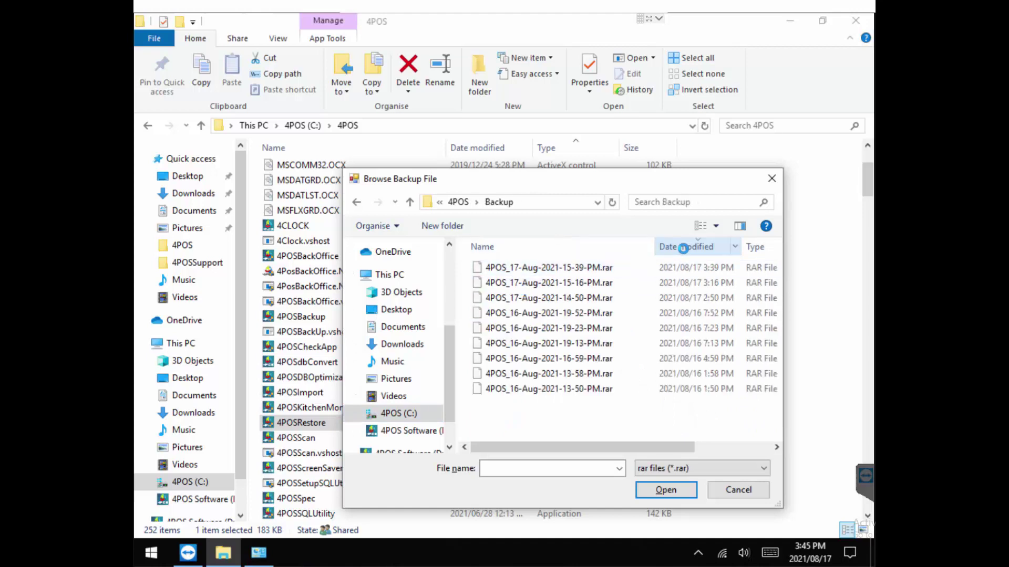
double_click(513, 268)
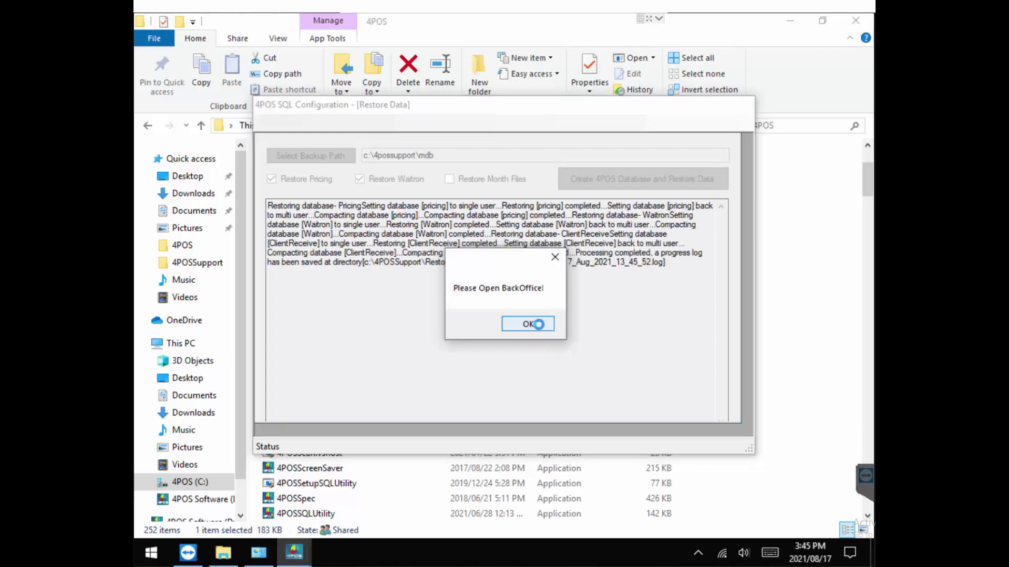
left_click(538, 325)
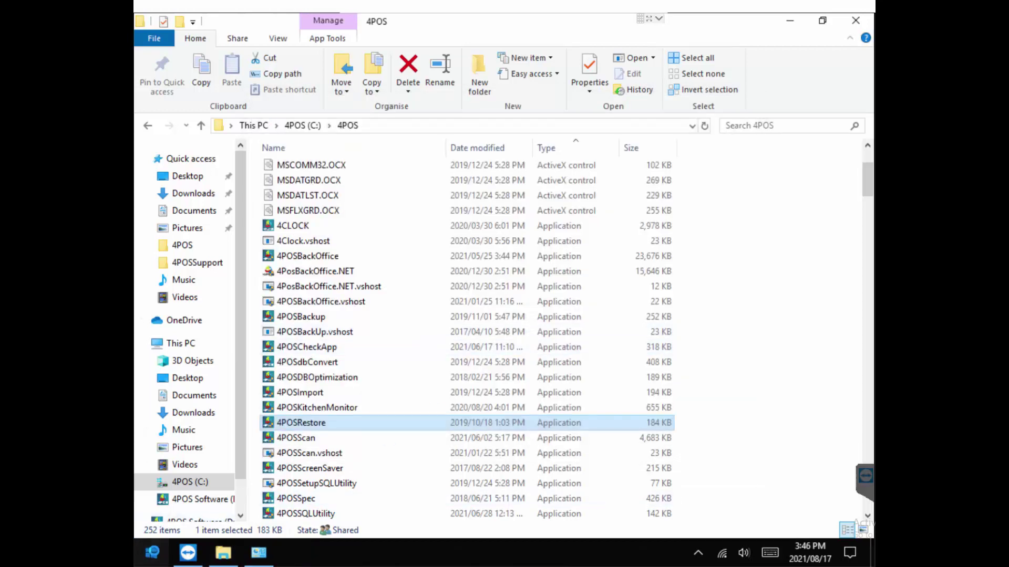
Step: Launch the 4POSController, 4POSTouch and 4POSBackOffice applications
left_click(150, 553)
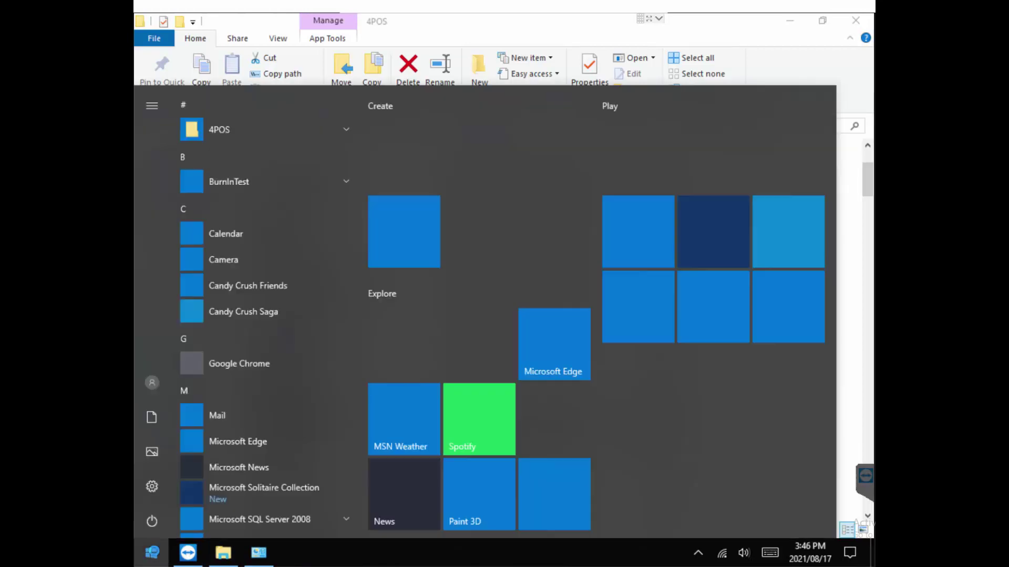
left_click(229, 130)
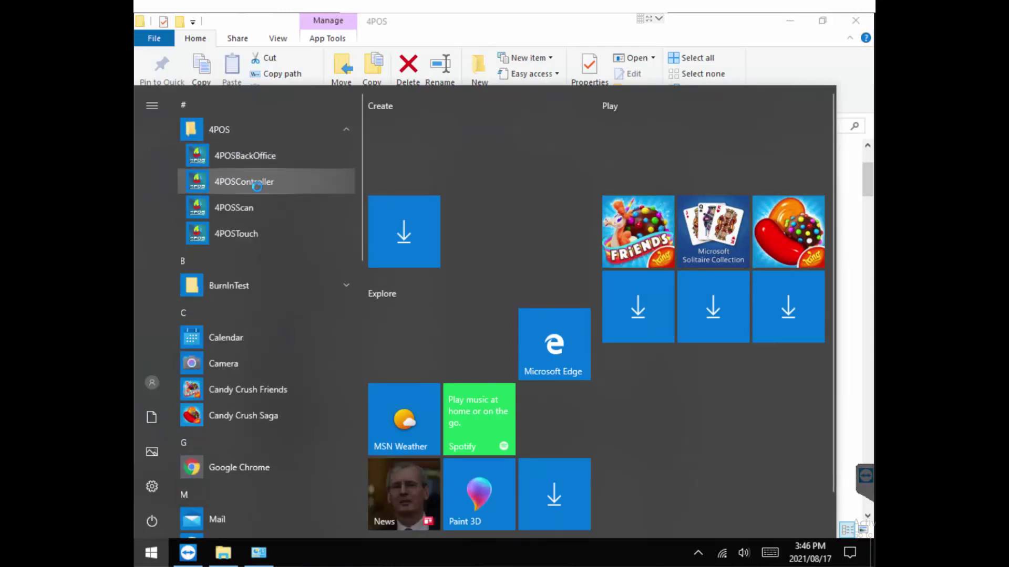
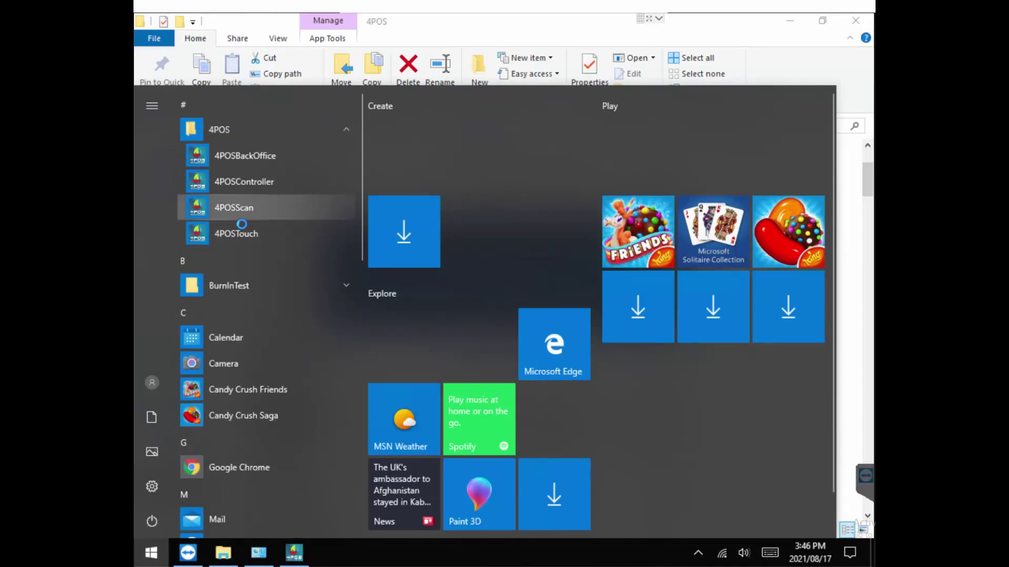
left_click(237, 231)
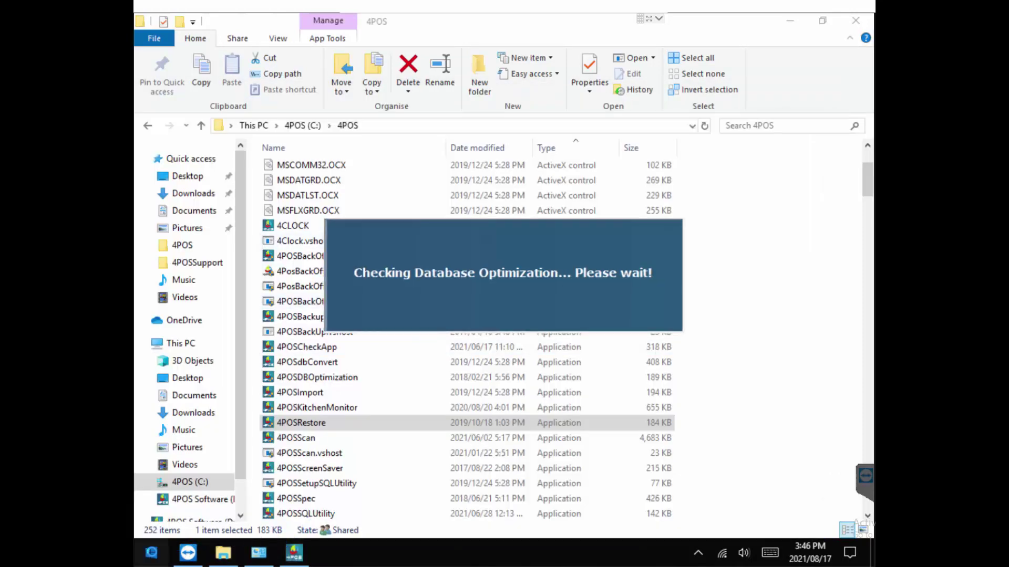
key("super")
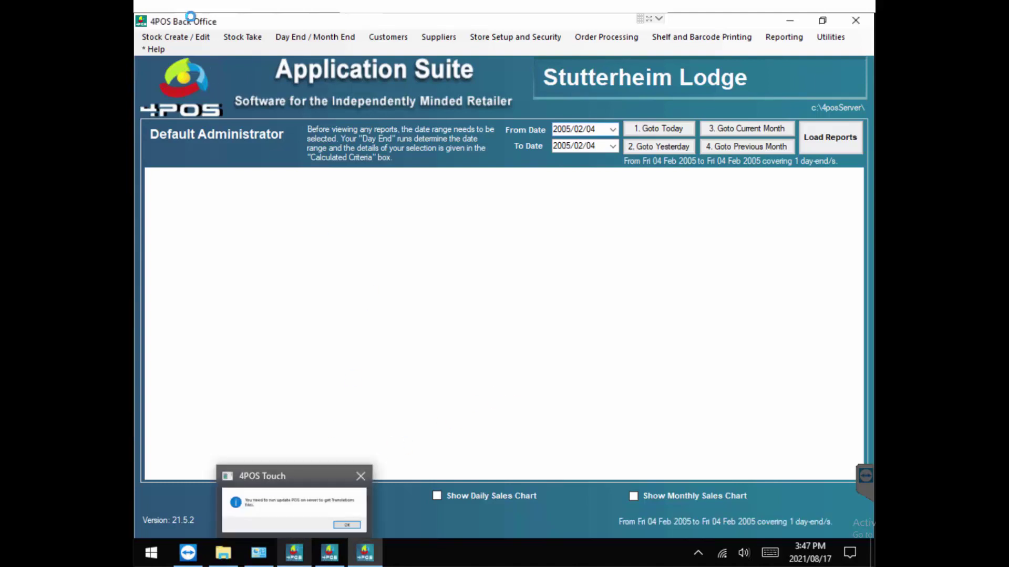
Step: Run Update Point Of Sale in 4POS Back Office with the Update All option and send the update to the POS
left_click(179, 37)
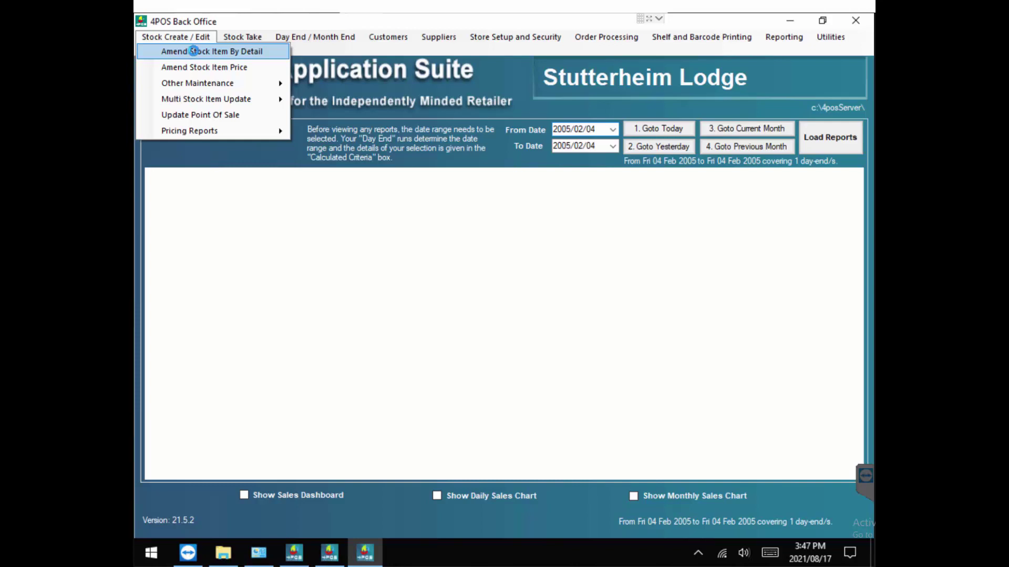
left_click(199, 115)
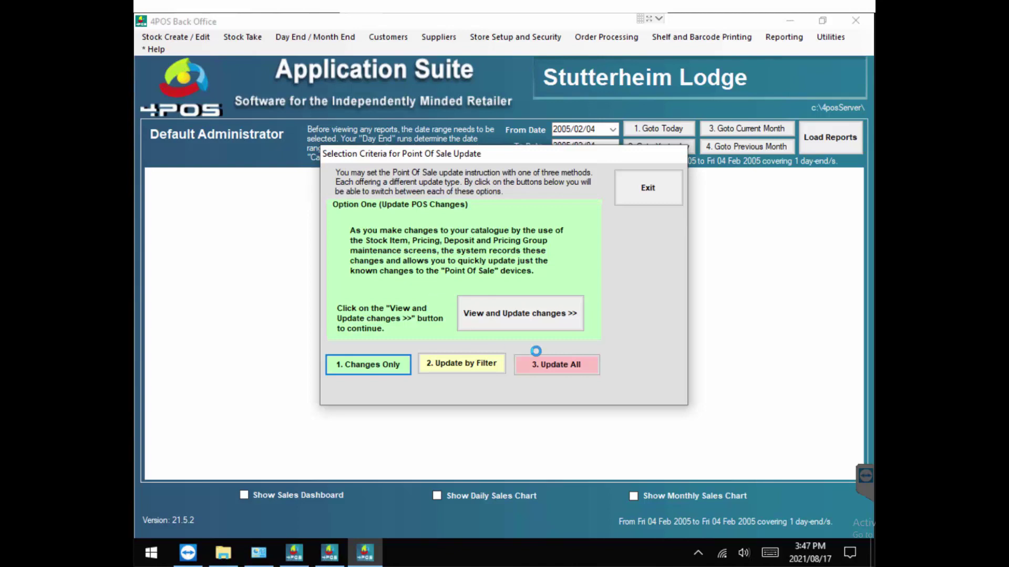
left_click(538, 362)
left_click(576, 329)
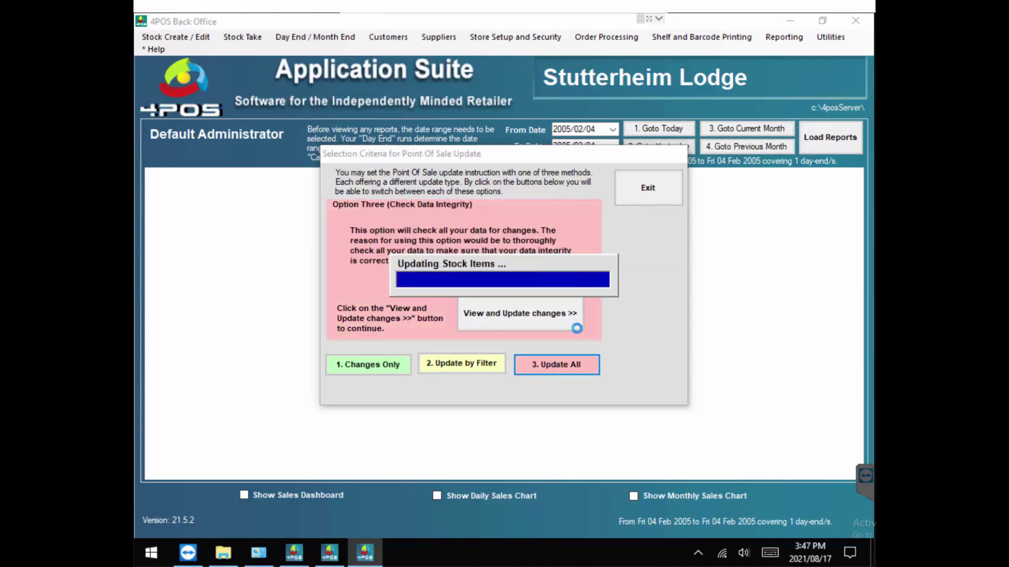
left_click(423, 355)
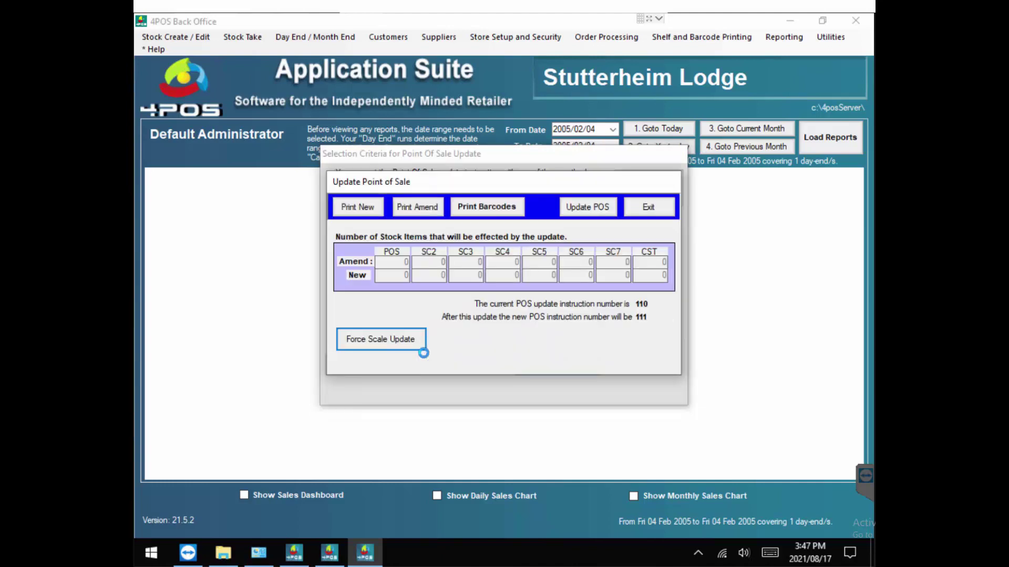
left_click(604, 208)
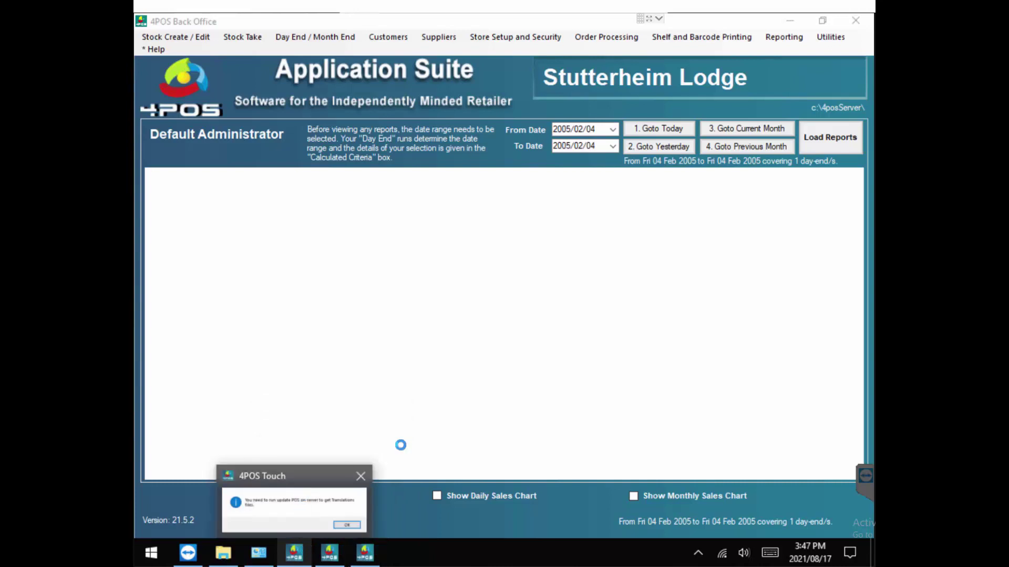
key("Return")
left_click(429, 358)
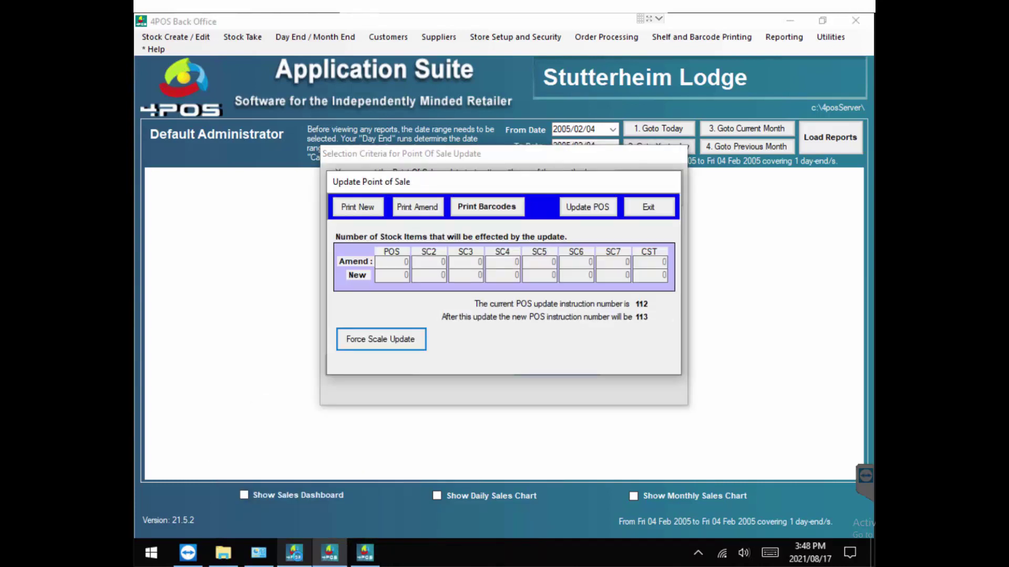
Step: Bring up the 4POS Domain Controller to follow the POS update and dismiss the 4POS Touch notice
mouse_move(294, 552)
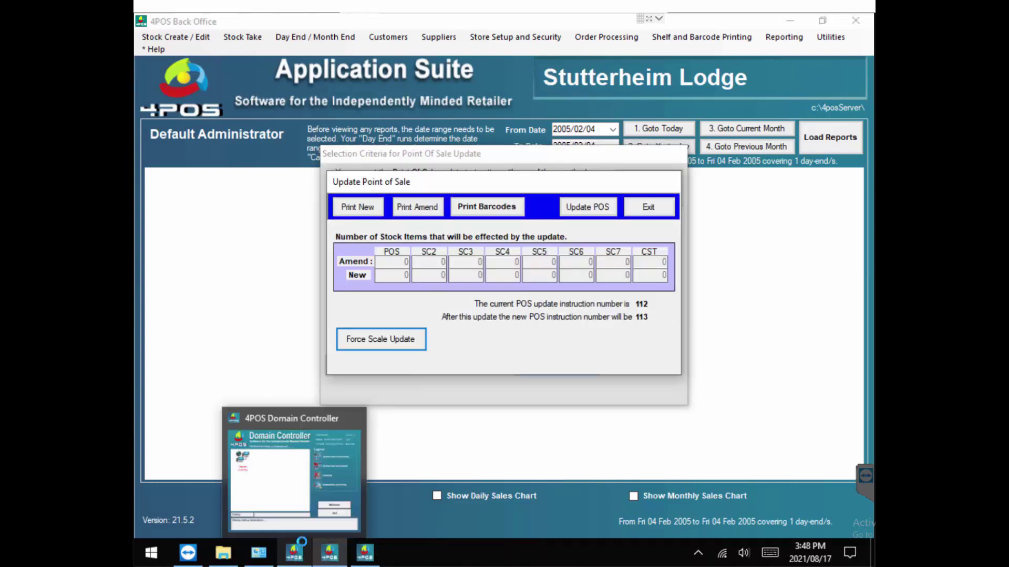
left_click(289, 468)
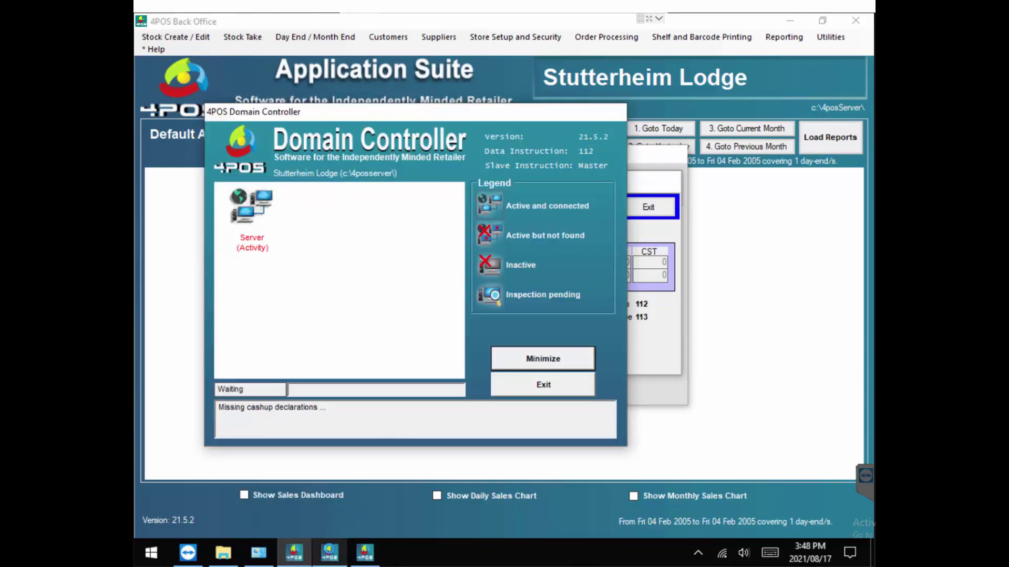
mouse_move(329, 551)
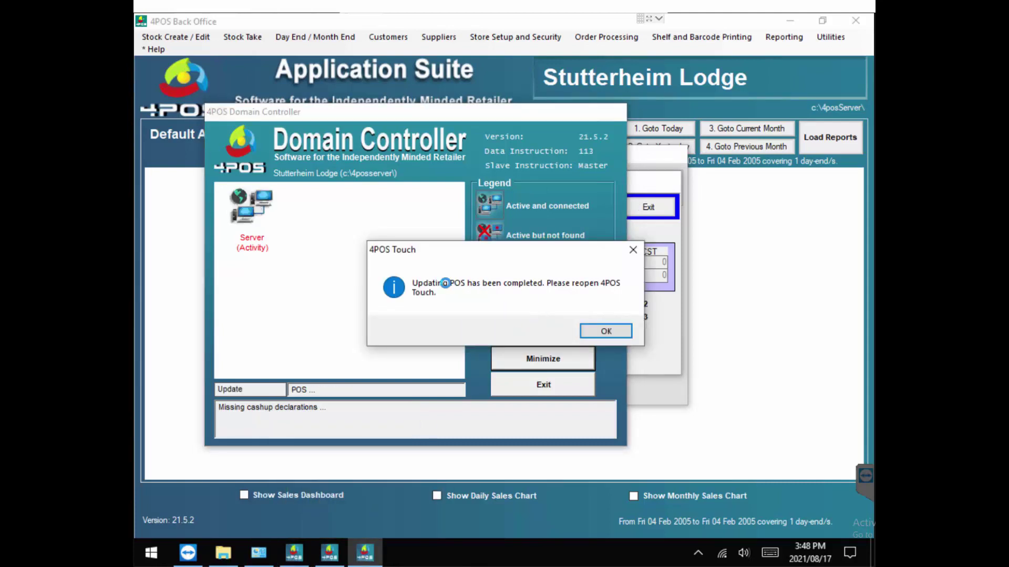
left_click(604, 331)
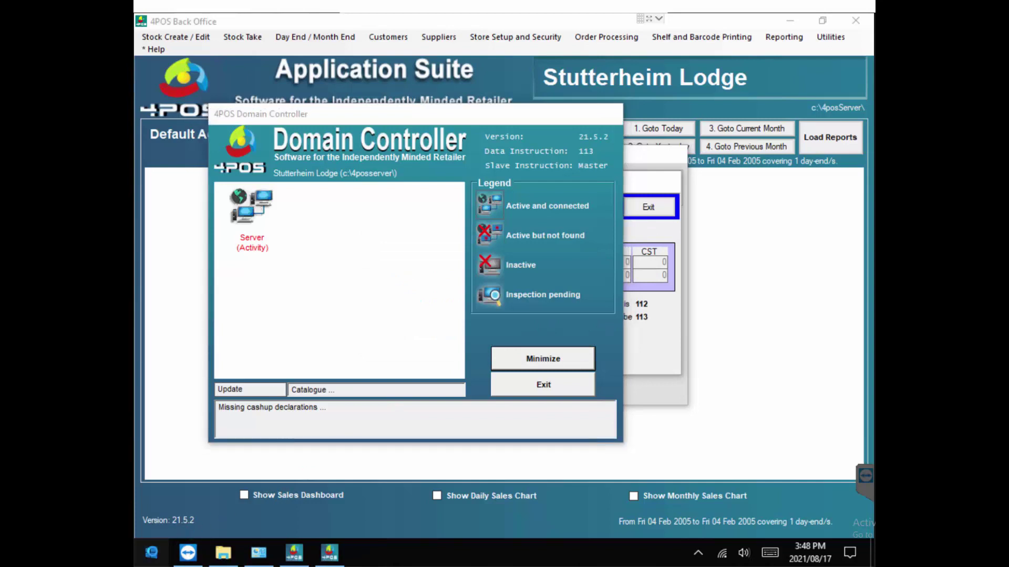
Step: Reopen 4POS Touch and log in to the point of sale with the system login password
left_click(151, 552)
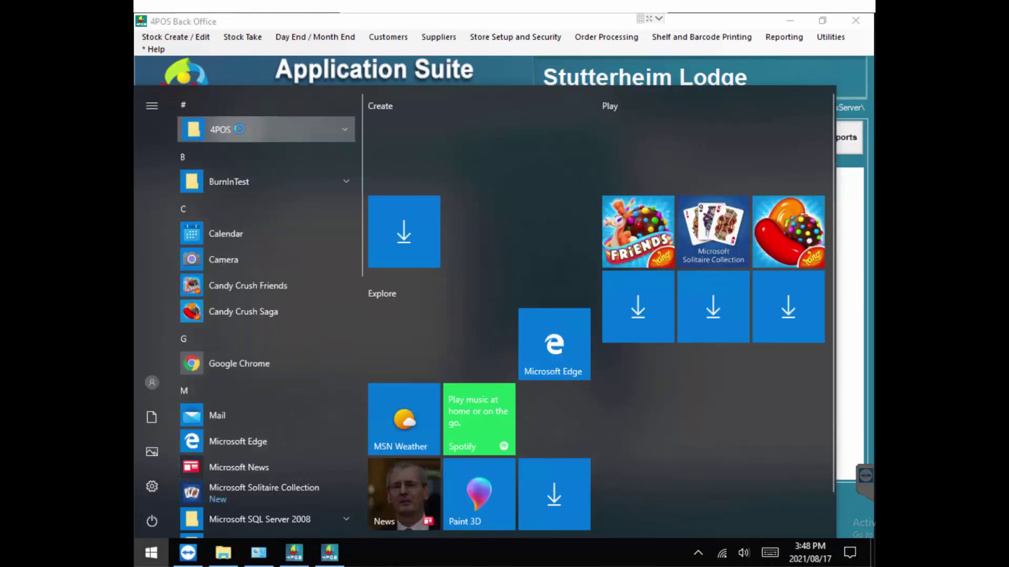
left_click(225, 129)
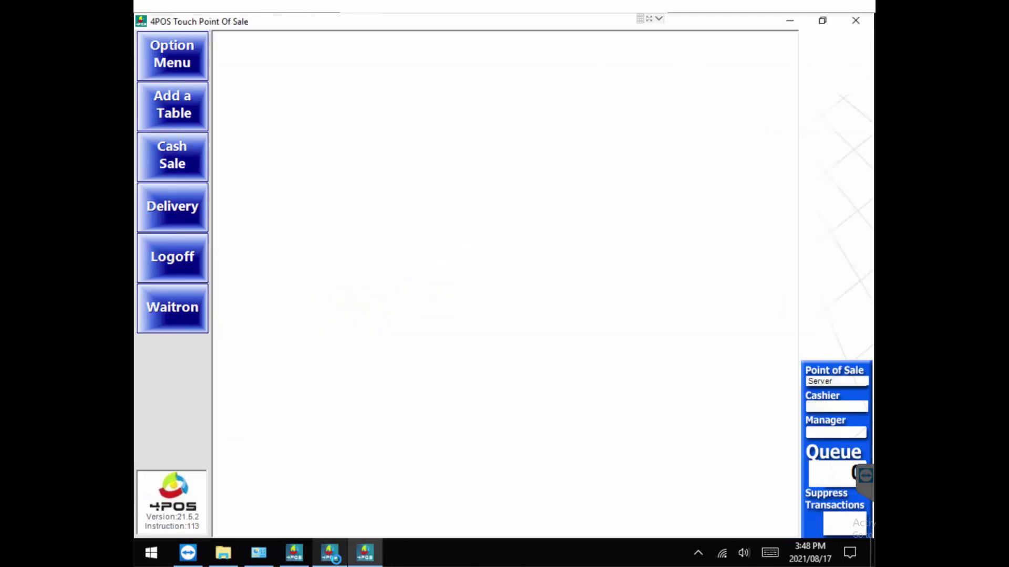
left_click(330, 553)
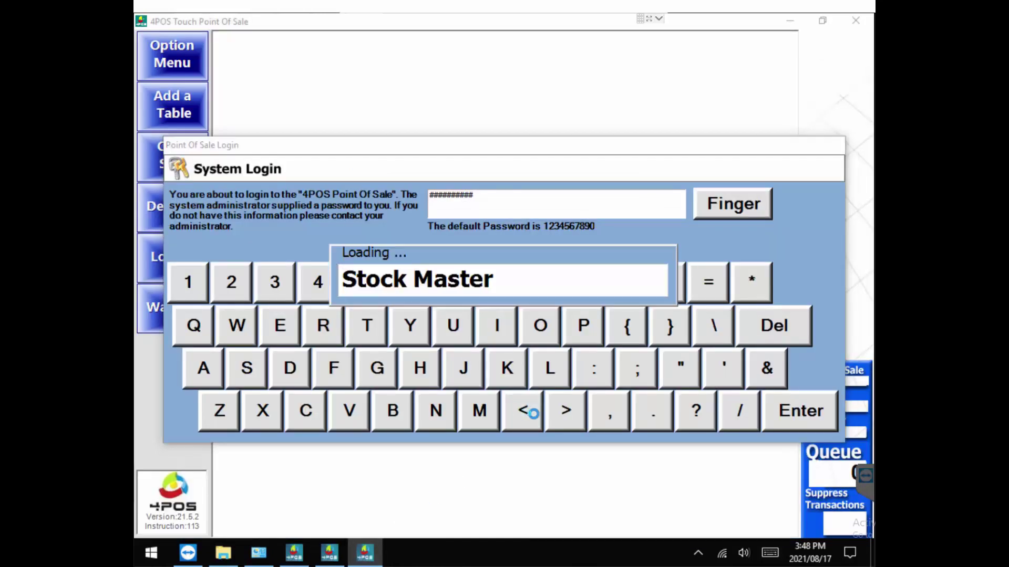
left_click(802, 411)
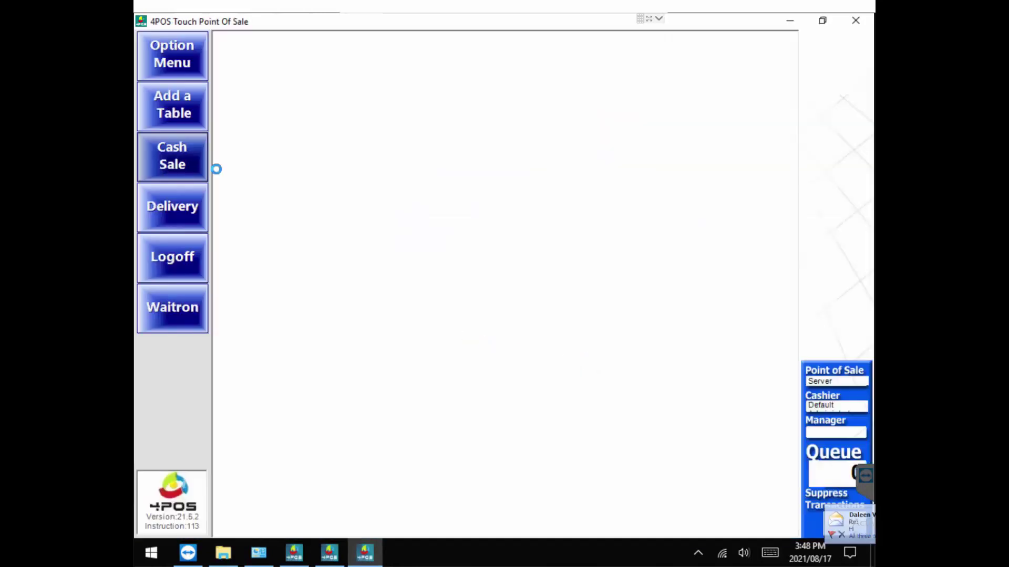